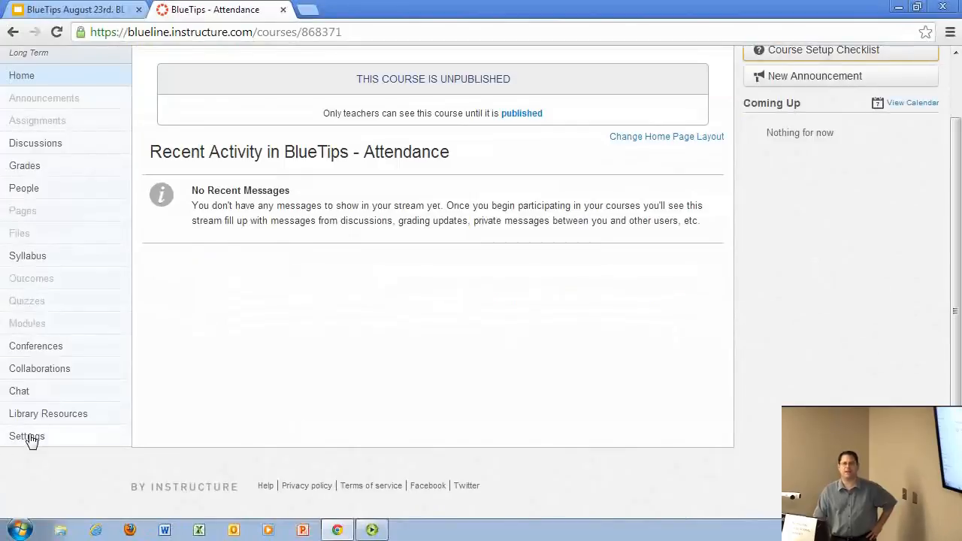
Step: Enable the Attendance item in the course navigation, placing it between Discussions and Grades, and save the navigation settings
click(39, 442)
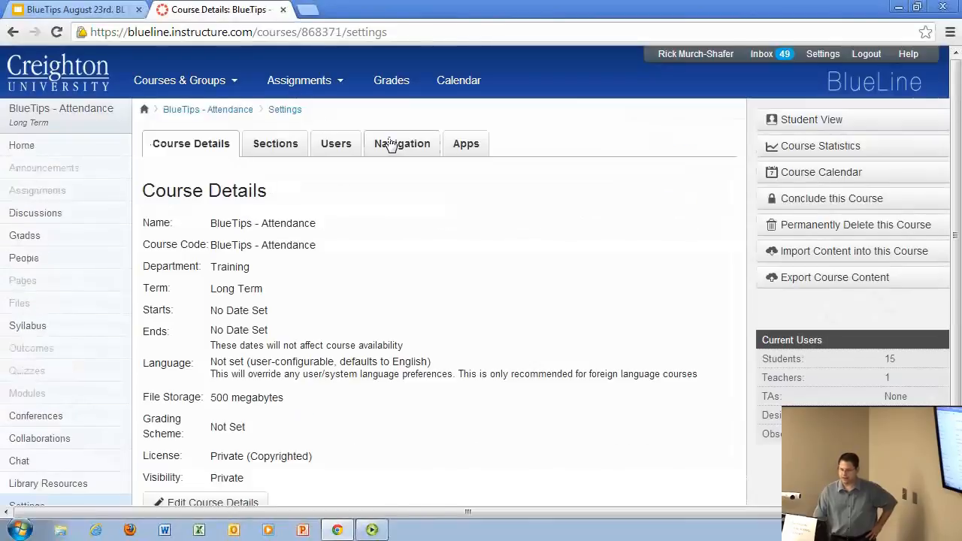
click(403, 150)
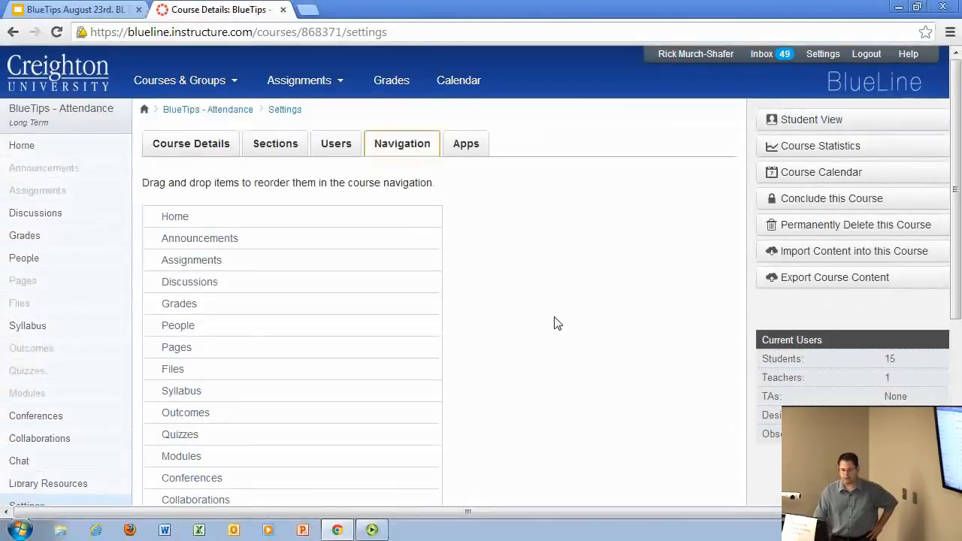
scroll(564, 314, down, 3)
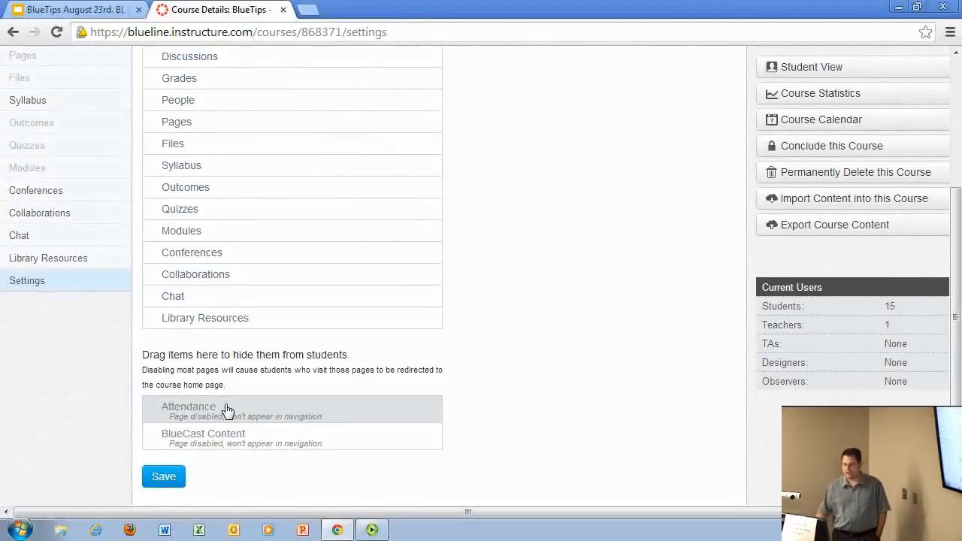
drag(228, 409, 223, 78)
scroll(486, 344, up, 1)
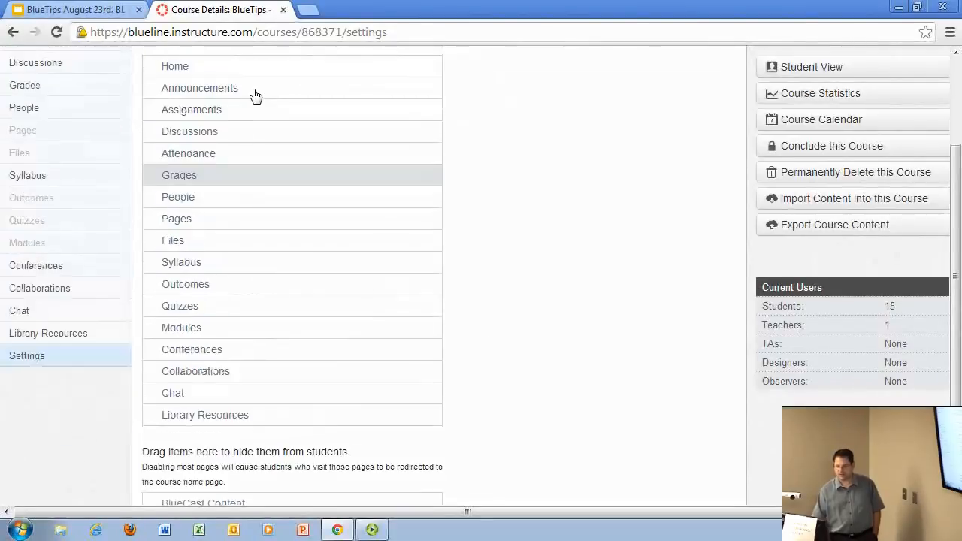
scroll(526, 443, down, 2)
click(174, 399)
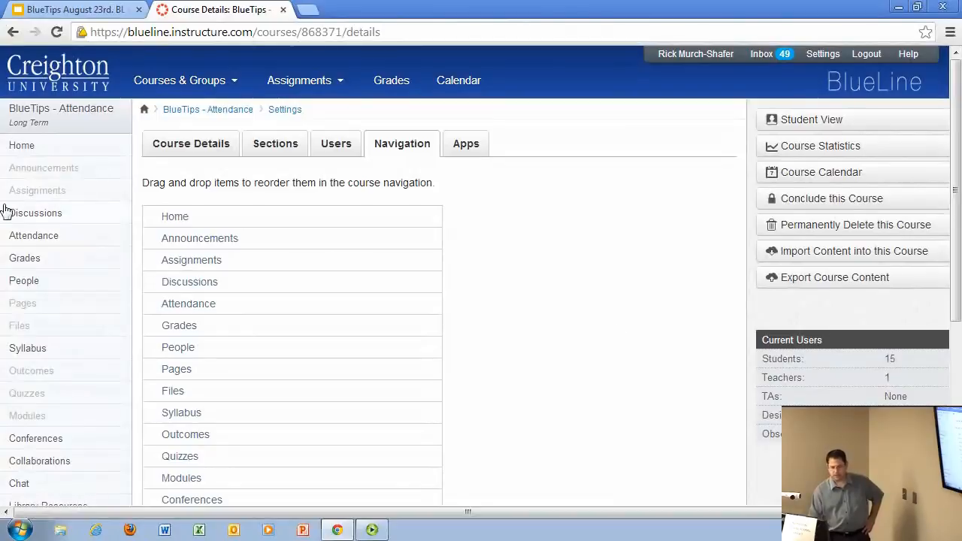
Step: Open the course's Attendance roll call and mark all students present for August 29 and August 28
click(34, 242)
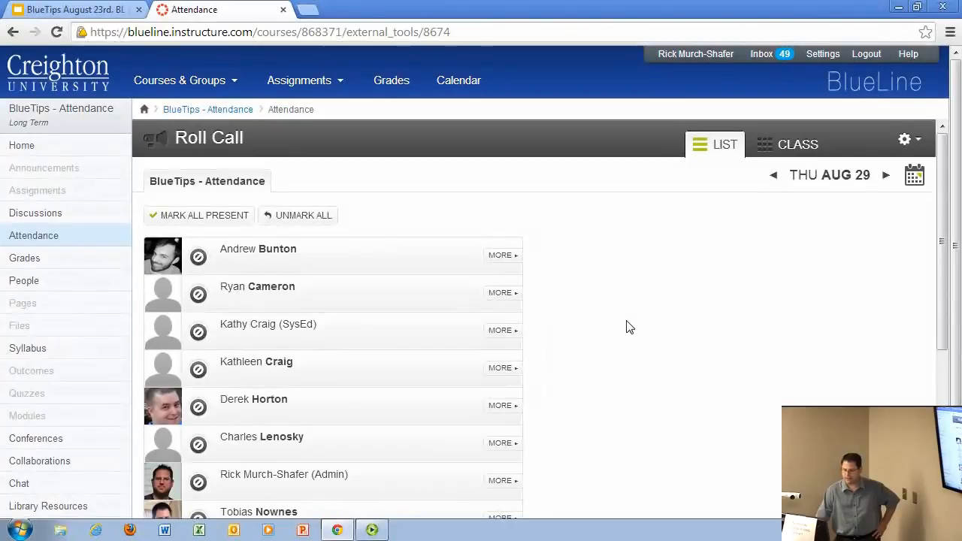
scroll(630, 328, down, 4)
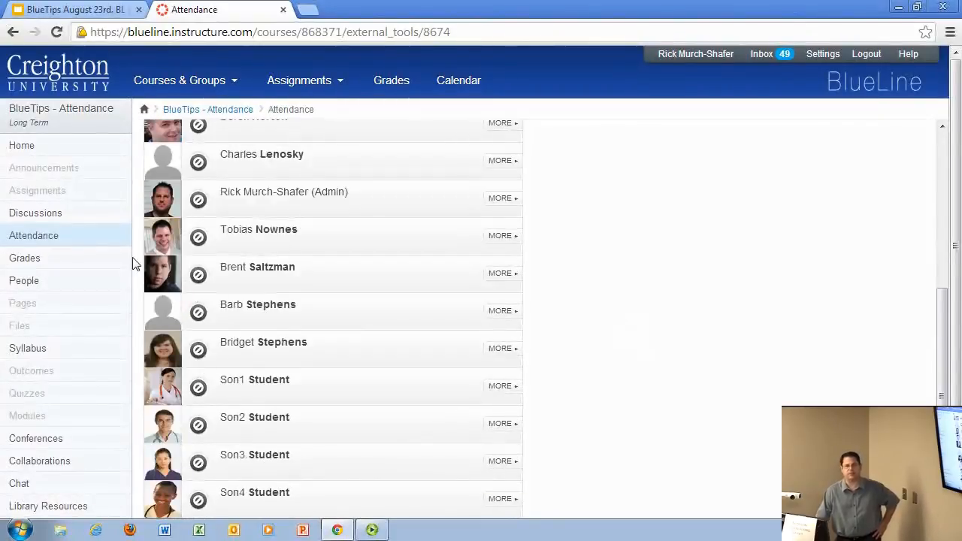
scroll(625, 313, up, 4)
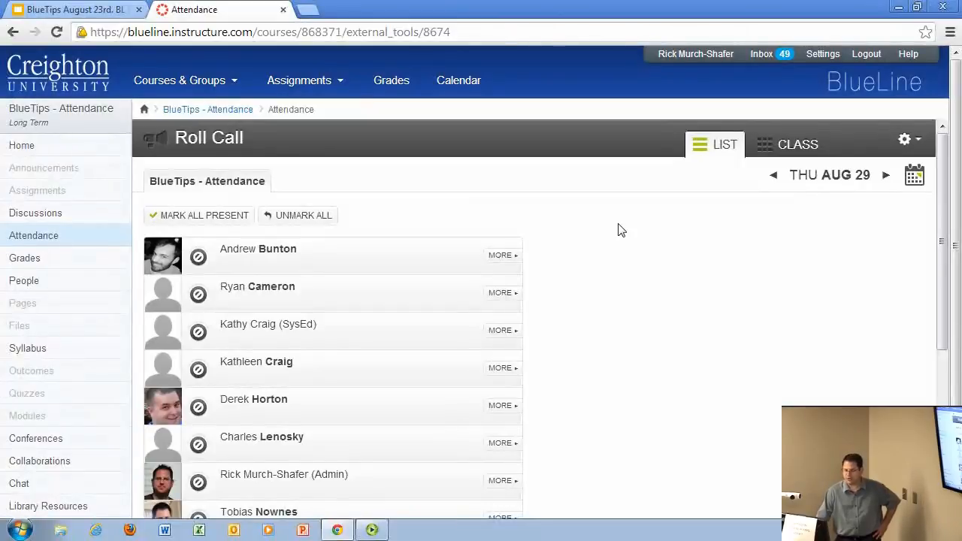
click(189, 218)
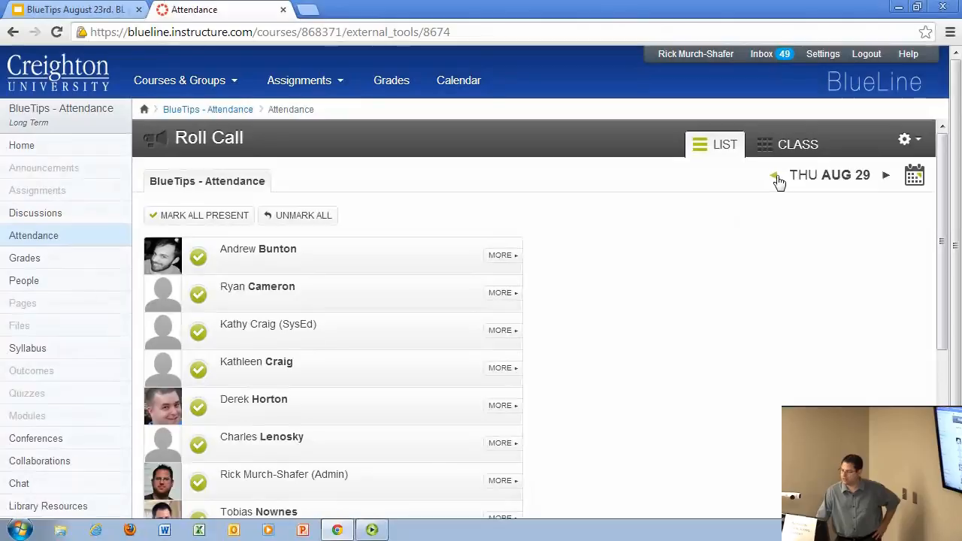
click(777, 177)
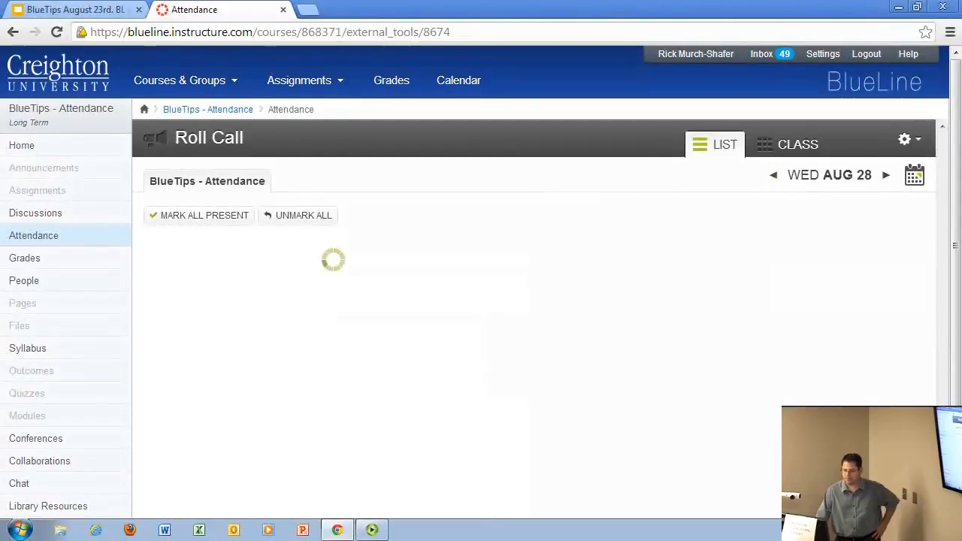
click(217, 216)
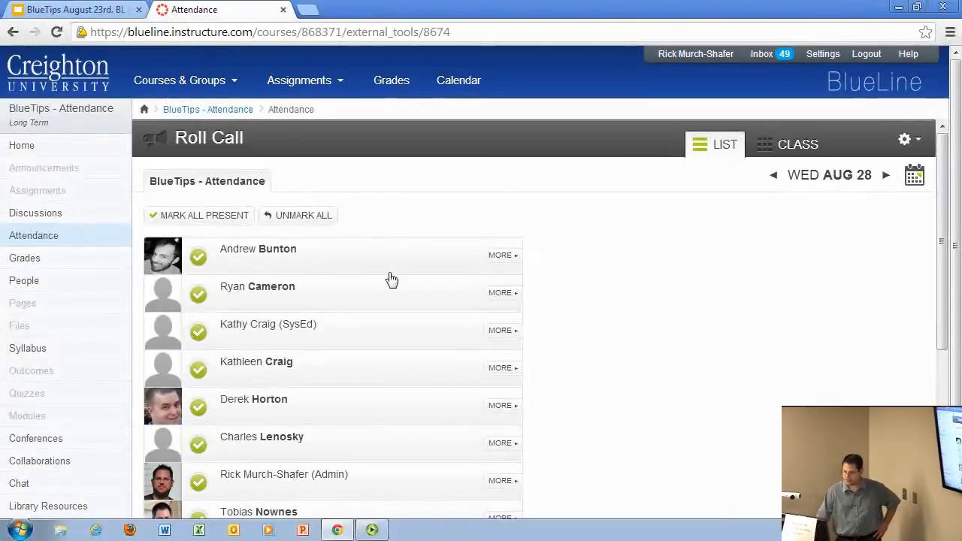
Step: Cycle the first student's August 28 status through absent, late and unmarked, and reset the whole class to present
click(200, 259)
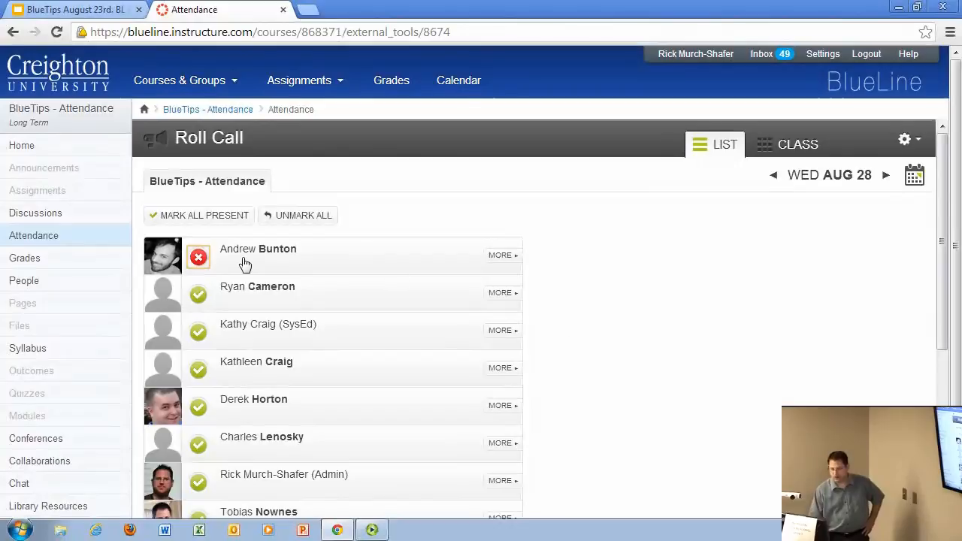
click(198, 263)
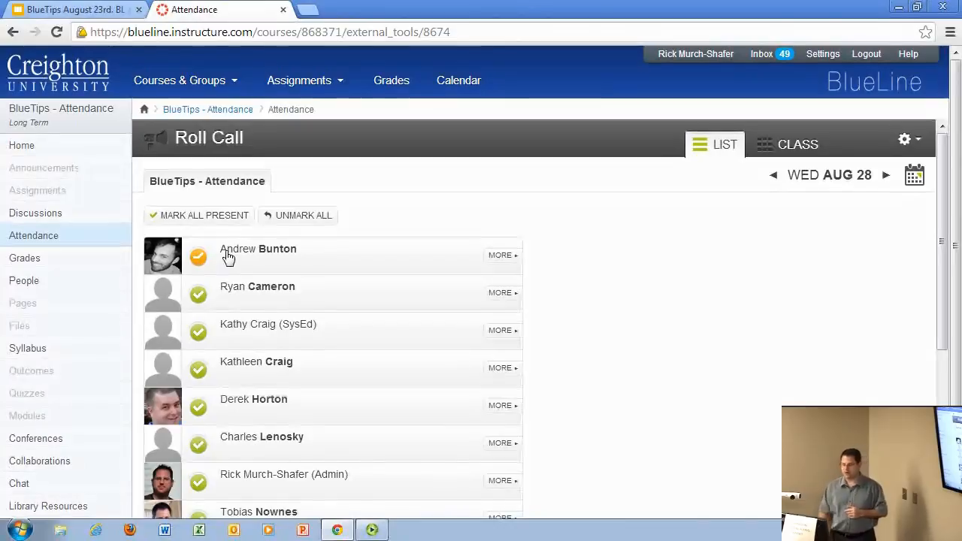
click(199, 258)
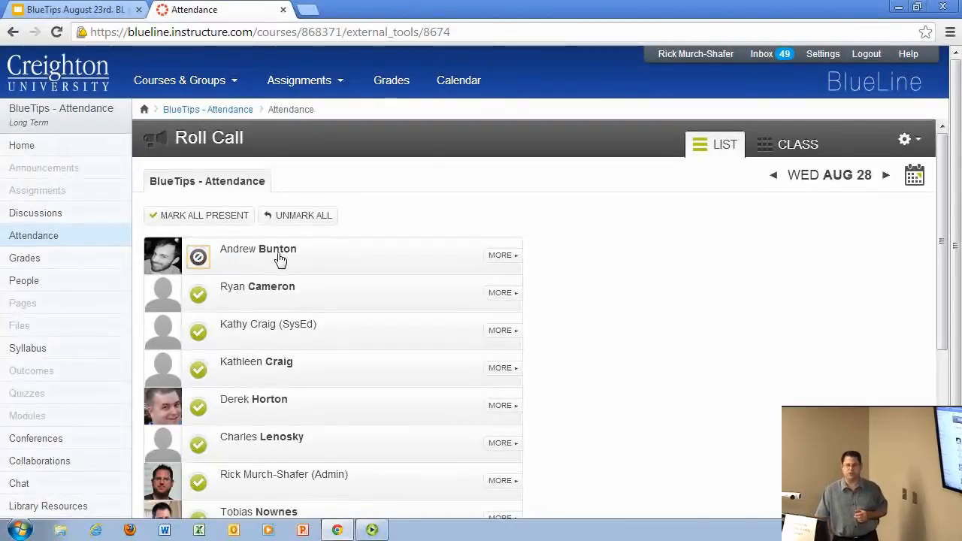
click(316, 218)
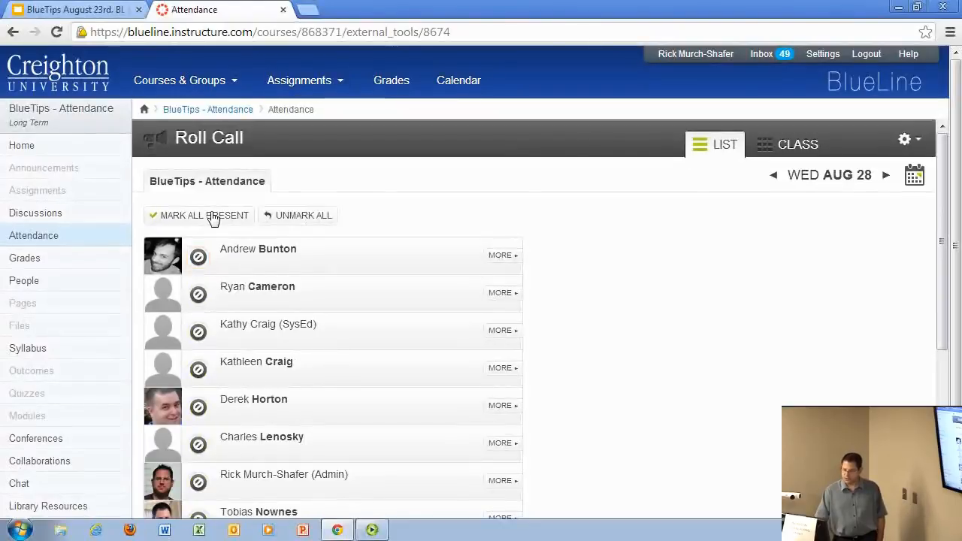
click(212, 216)
Step: Record attendance for August 27 with everyone present except the first student in the list, marked absent
click(774, 176)
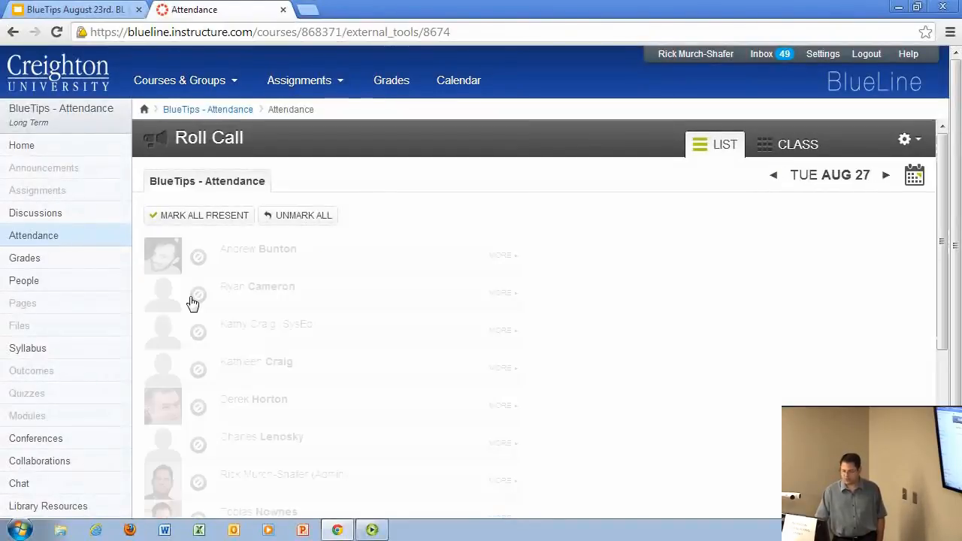
click(214, 216)
click(199, 256)
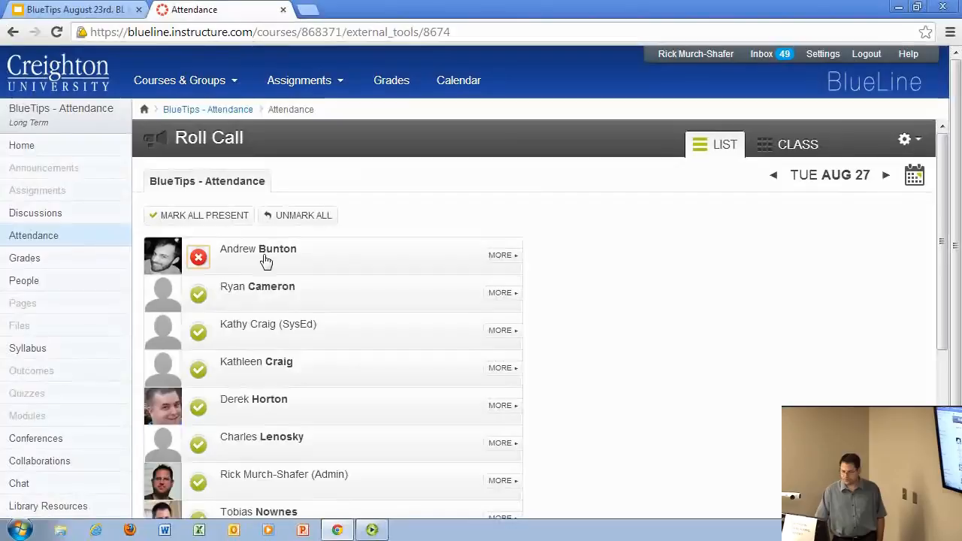
Step: Record attendance for August 26 with everyone present except the first student in the list, marked late
click(775, 176)
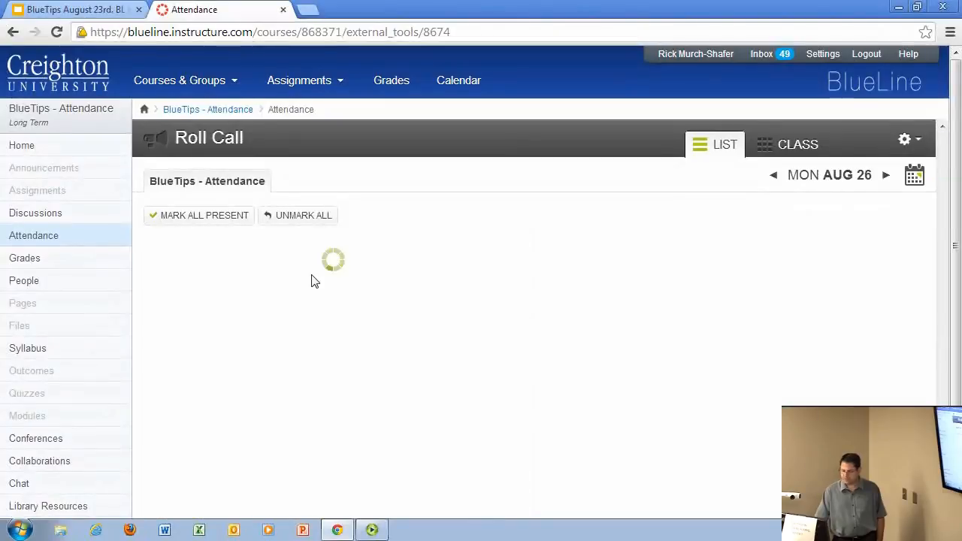
click(224, 214)
click(198, 257)
click(198, 257)
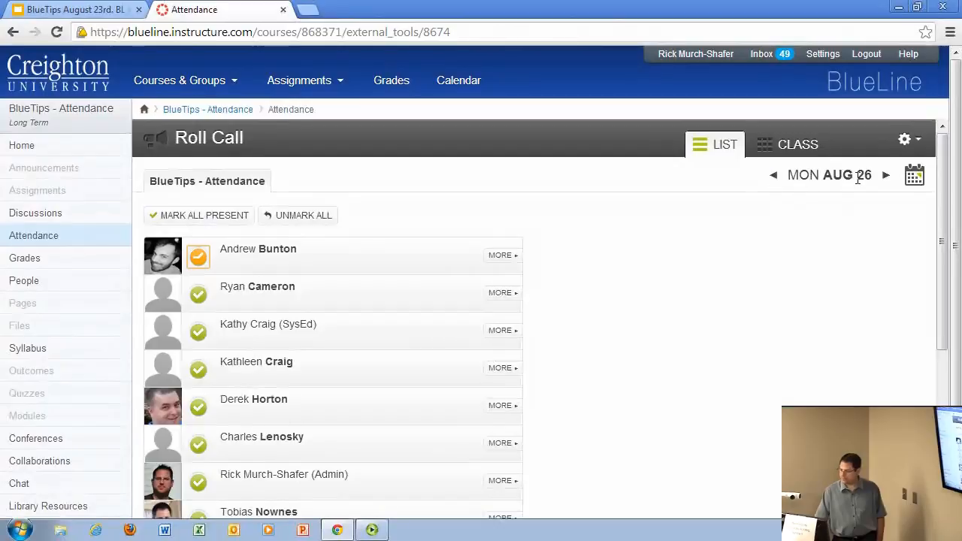
Step: Choose August 23 in the roll call calendar, mark everyone present, and set the first student to late
click(915, 178)
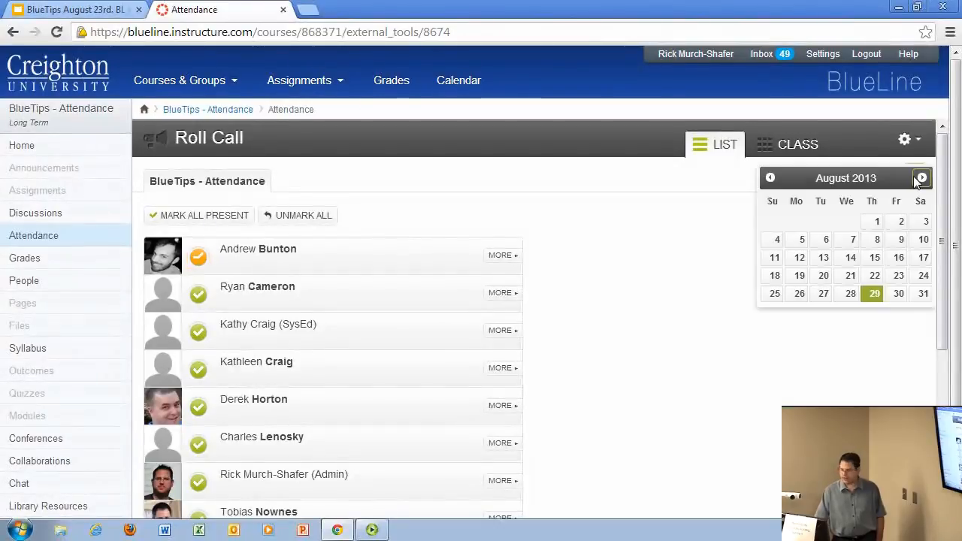
click(898, 276)
click(212, 217)
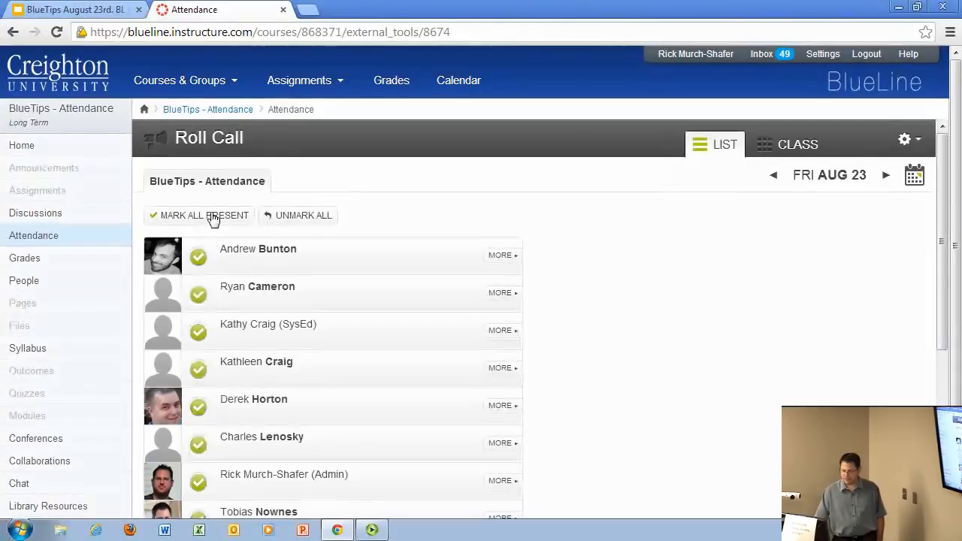
click(201, 261)
click(199, 257)
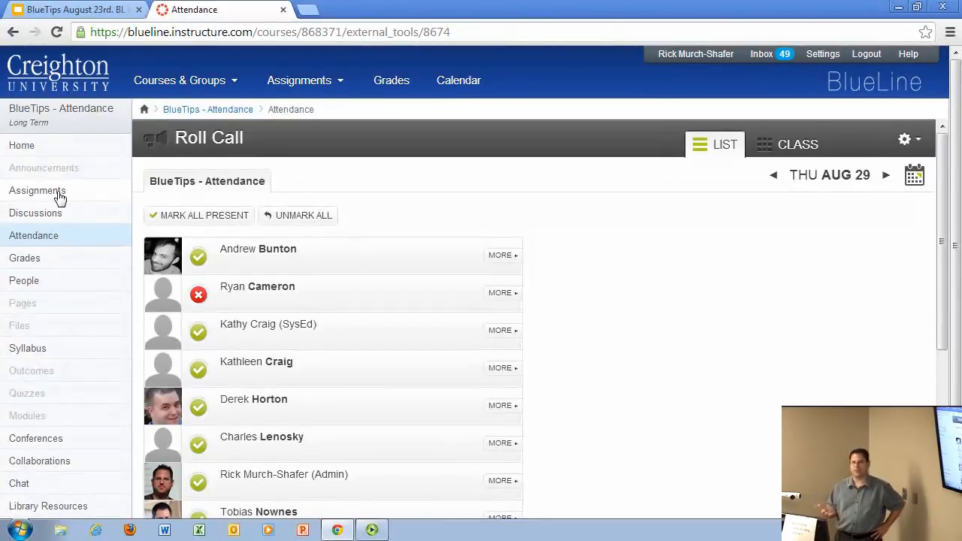
Step: Review the points setting of the Roll Call Attendance assignment in the course assignments and cancel the edit
click(59, 192)
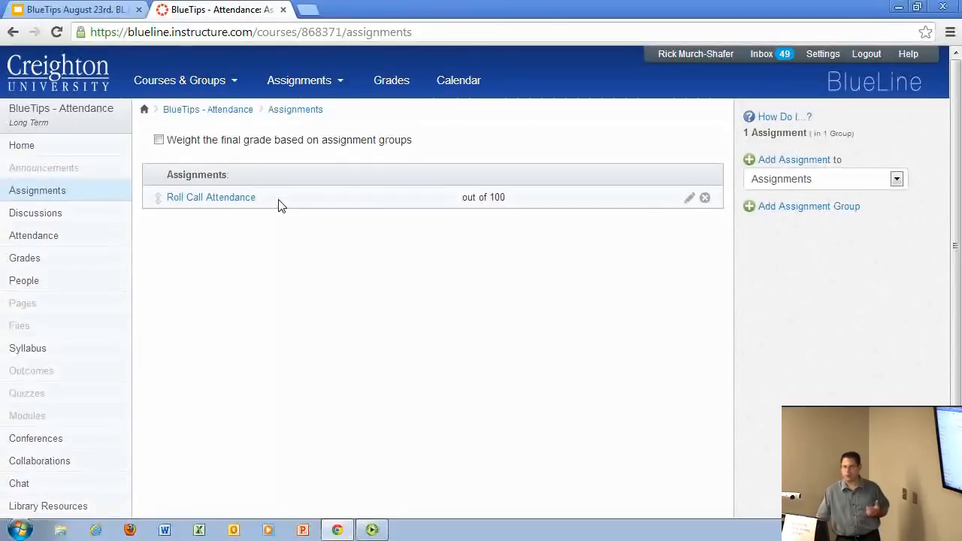
click(690, 197)
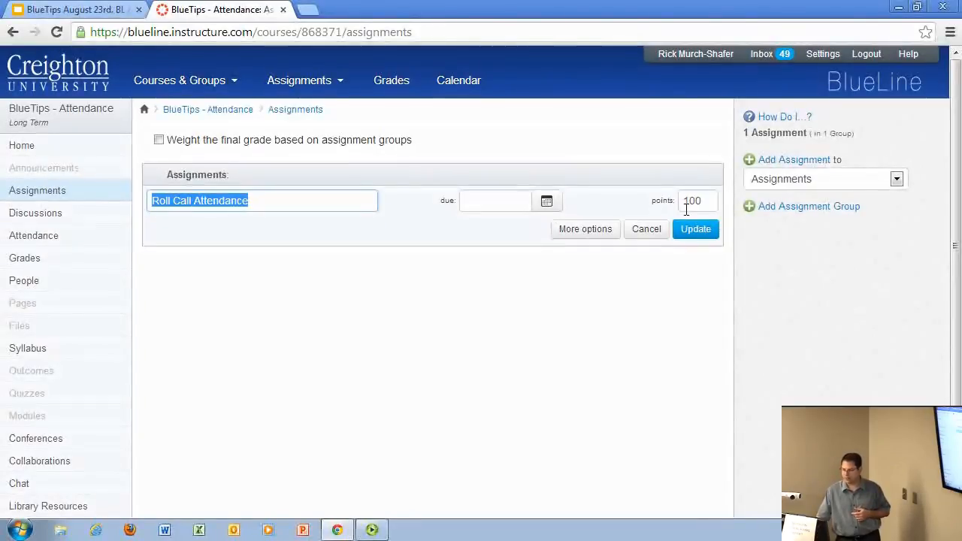
double_click(690, 208)
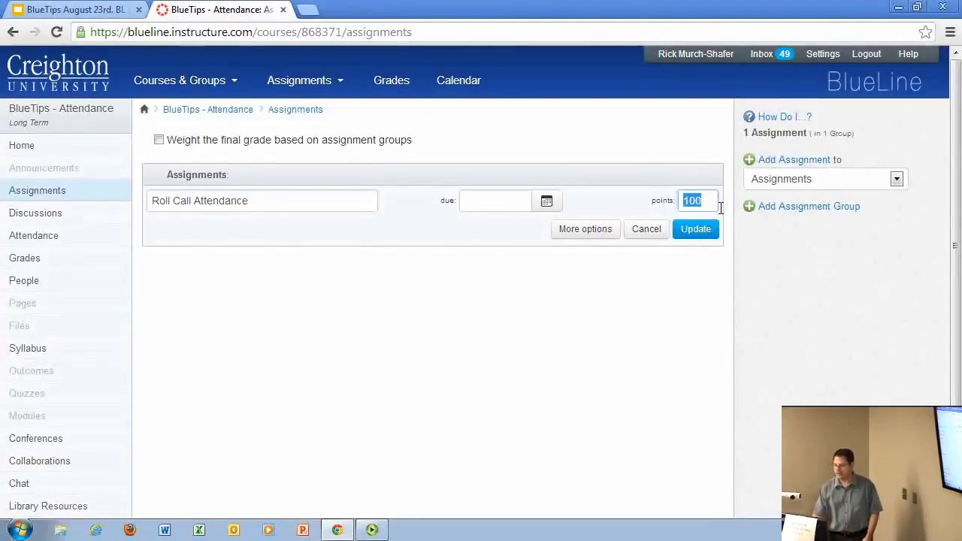
click(644, 230)
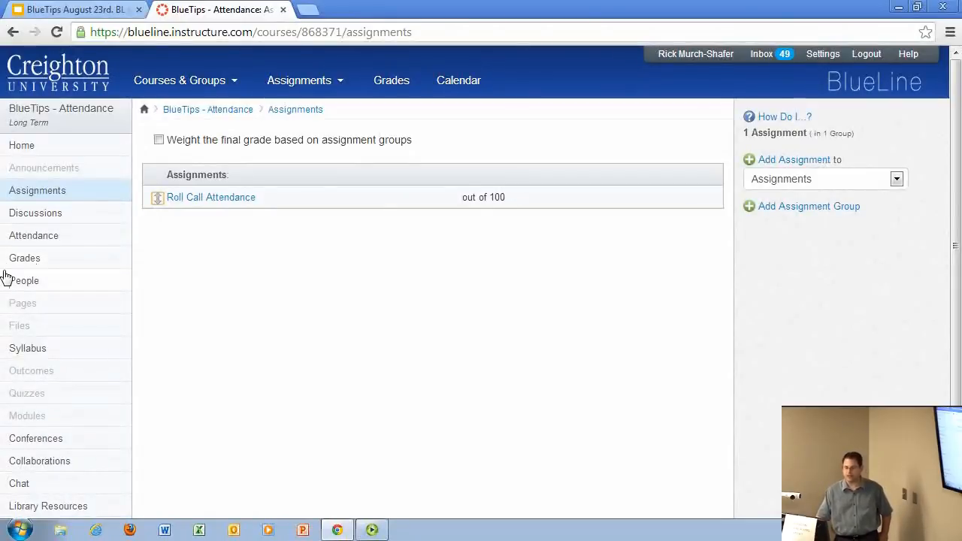
Step: Mute the Roll Call Attendance assignment in the course gradebook
click(33, 259)
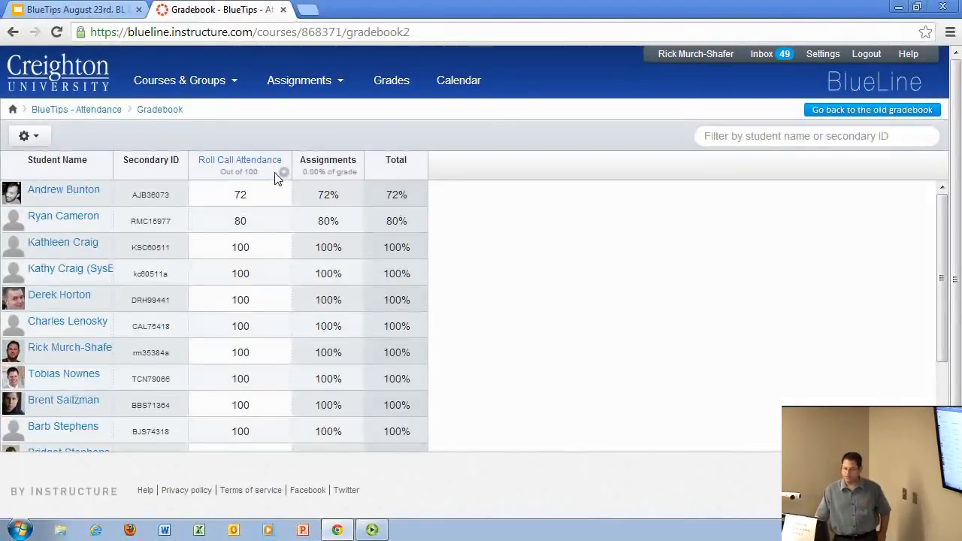
click(284, 172)
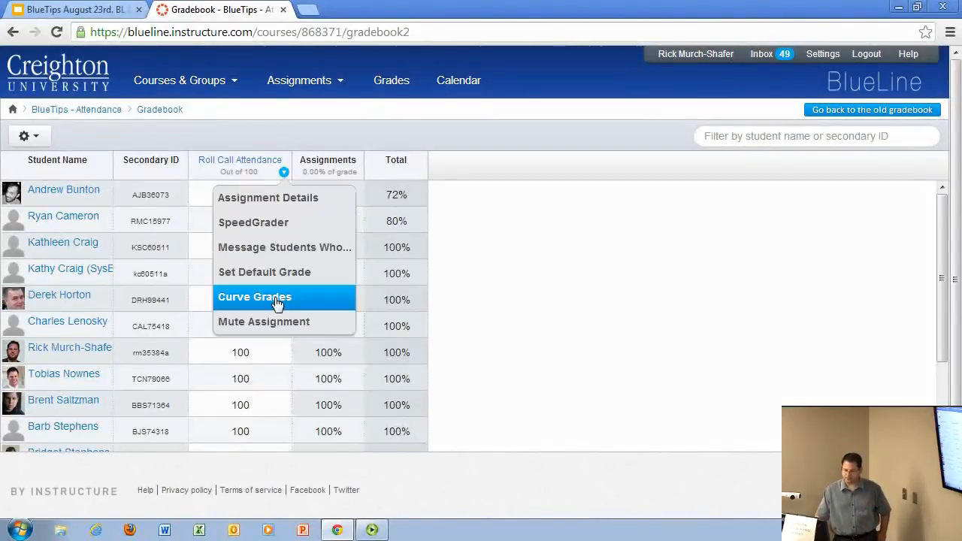
click(275, 322)
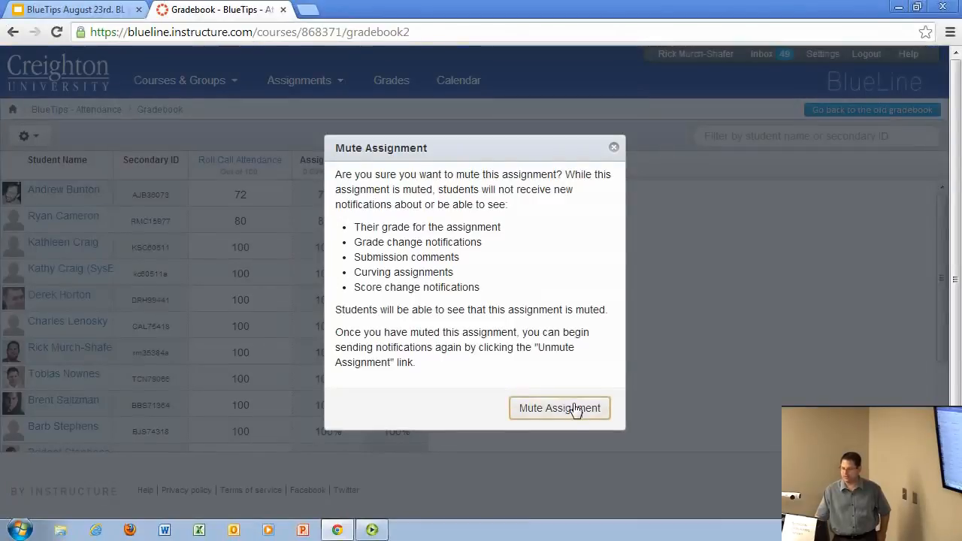
click(573, 412)
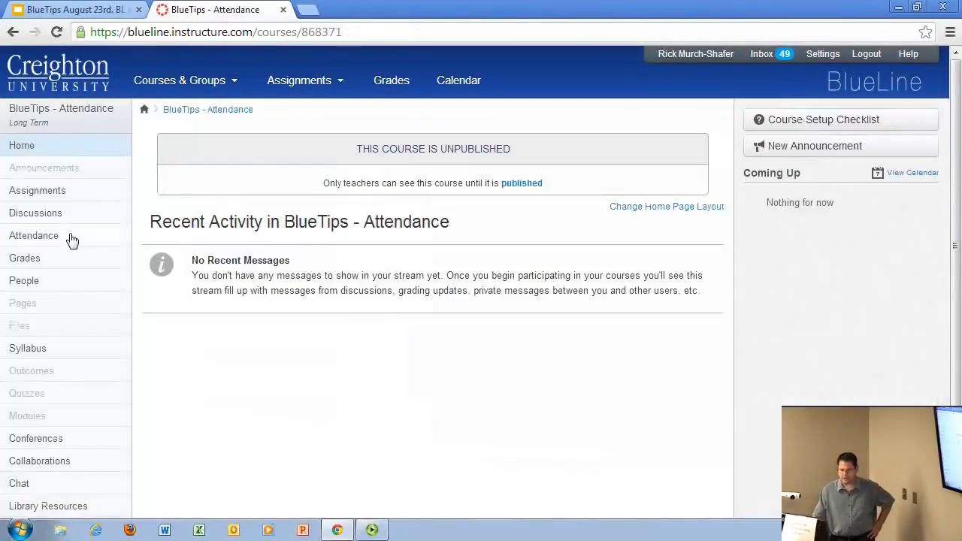
Step: In the Attendance class view for August 30, mark everyone present and set the student in the second row's third occupied seat to late
click(33, 236)
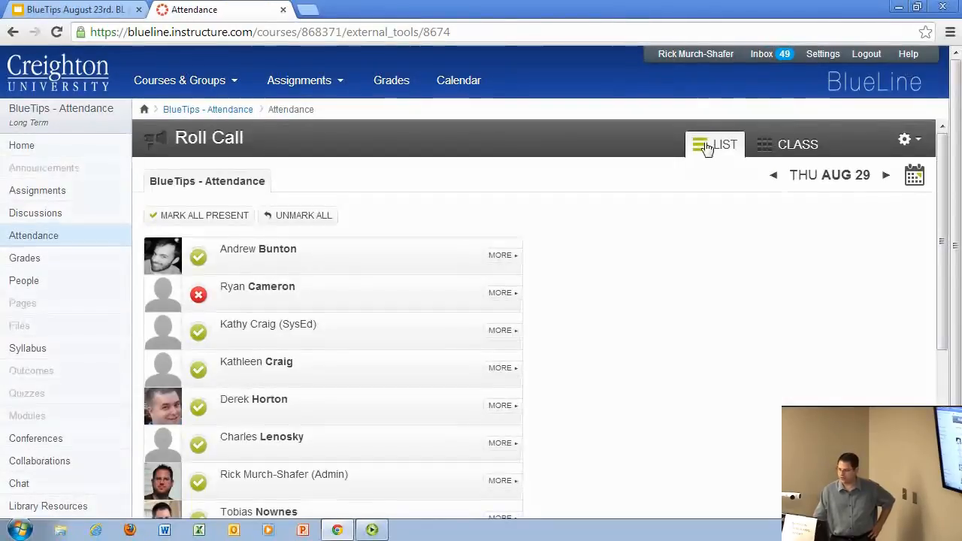
click(789, 150)
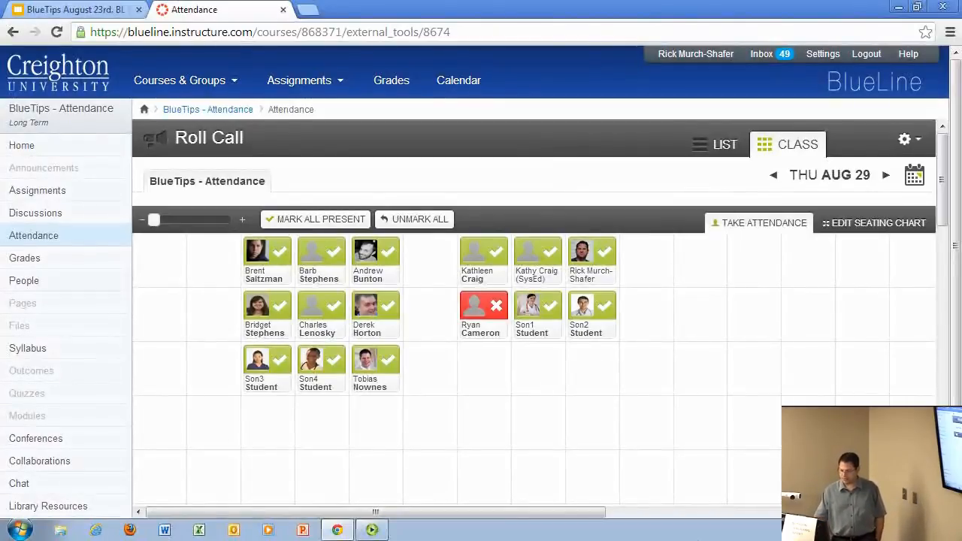
click(886, 176)
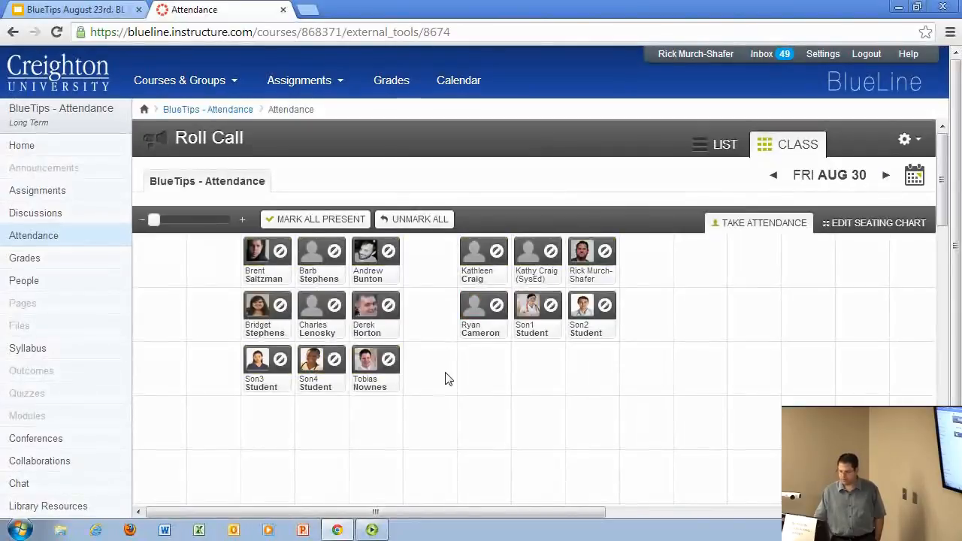
click(325, 222)
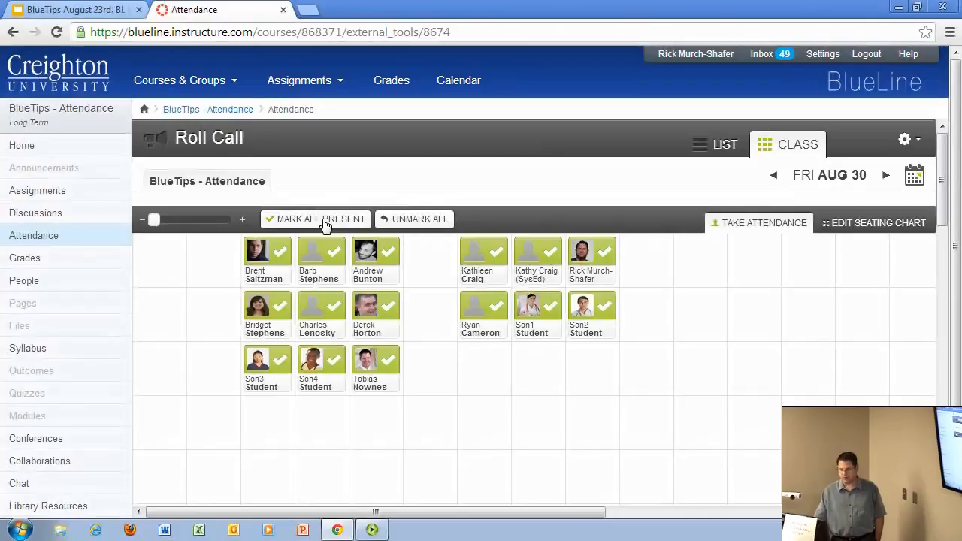
click(390, 319)
click(390, 310)
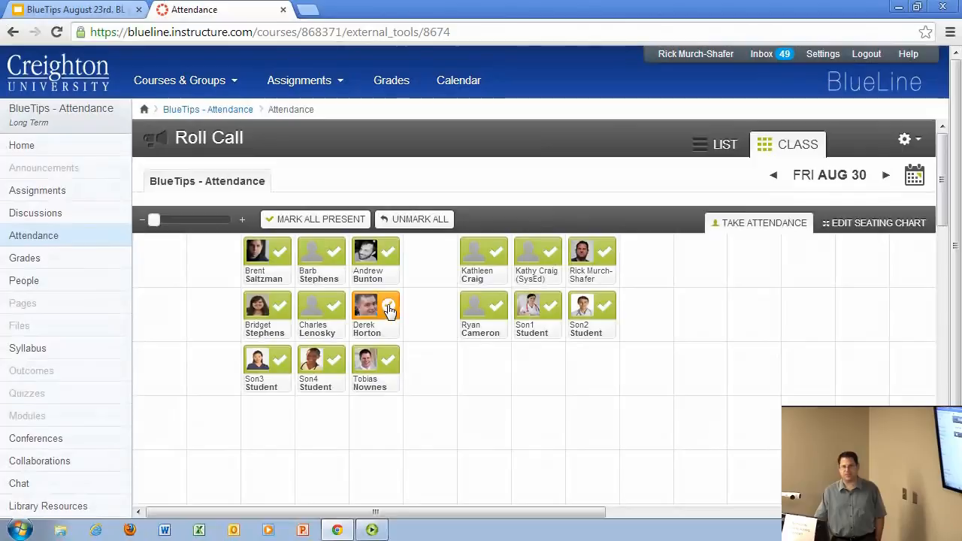
Step: Unmark the student in the second row's third seat, and in the seating chart move one student to row one's end and another to row three
click(389, 310)
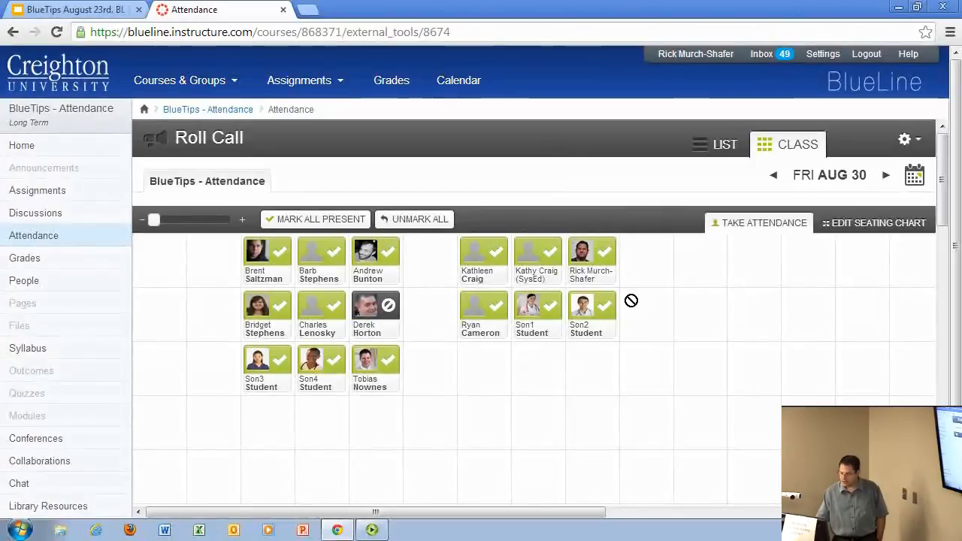
click(878, 225)
drag(630, 329, 790, 275)
drag(680, 309, 744, 417)
drag(730, 339, 651, 366)
drag(744, 414, 721, 303)
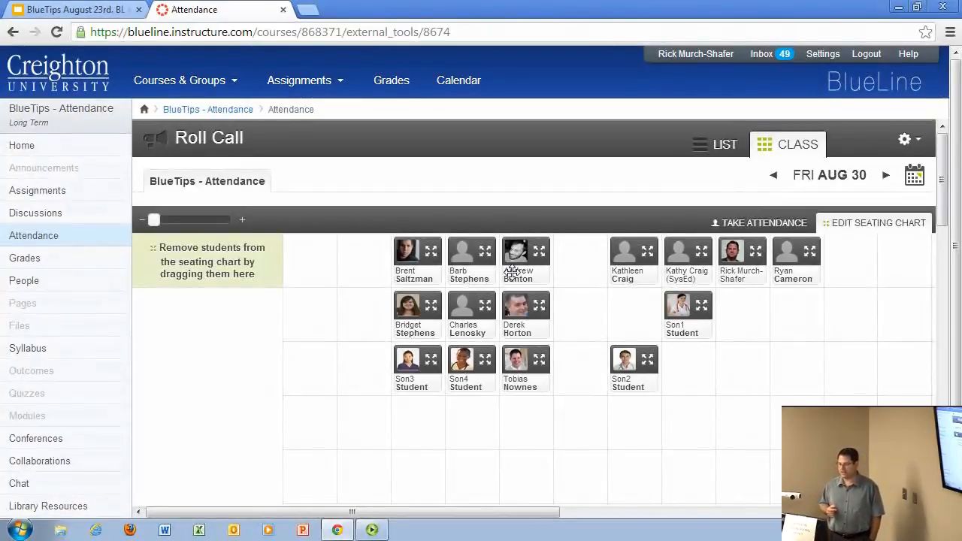
Step: Switch the roll call to the list view and review the first student's attendance details for August 30
click(721, 145)
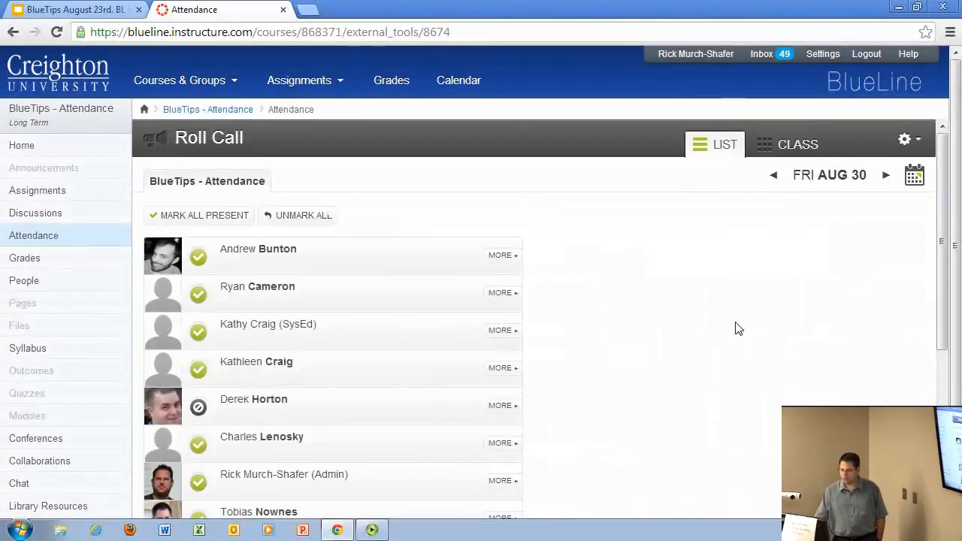
drag(943, 219, 944, 241)
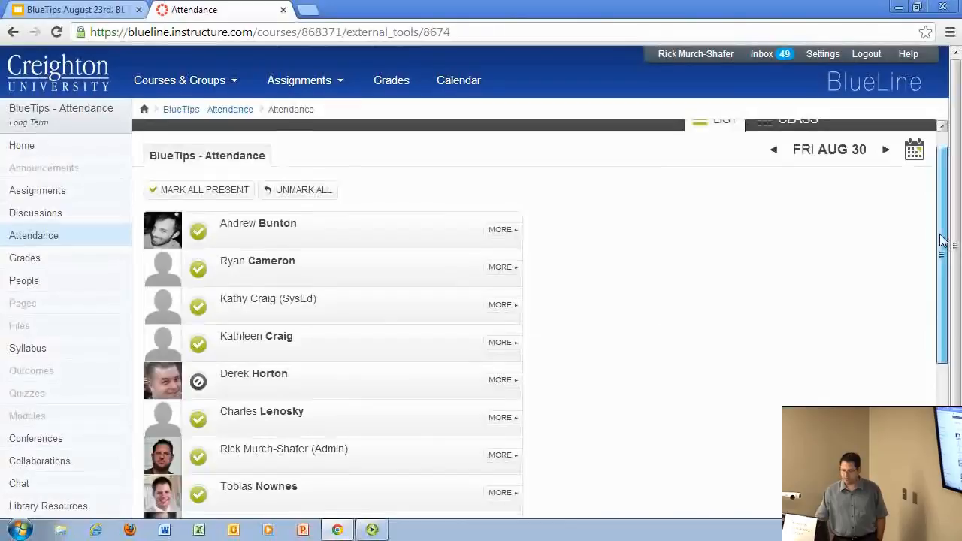
click(508, 234)
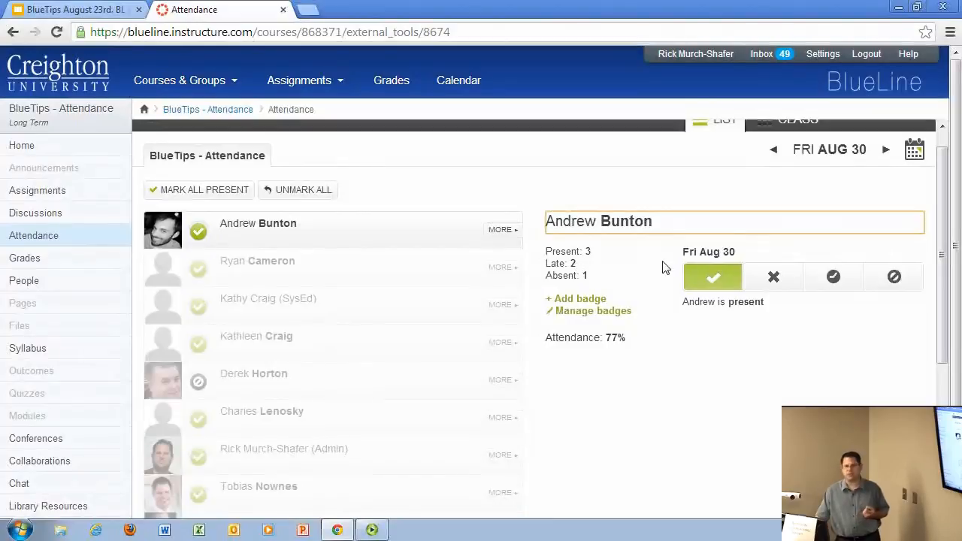
scroll(876, 182, down, 1)
scroll(893, 161, up, 2)
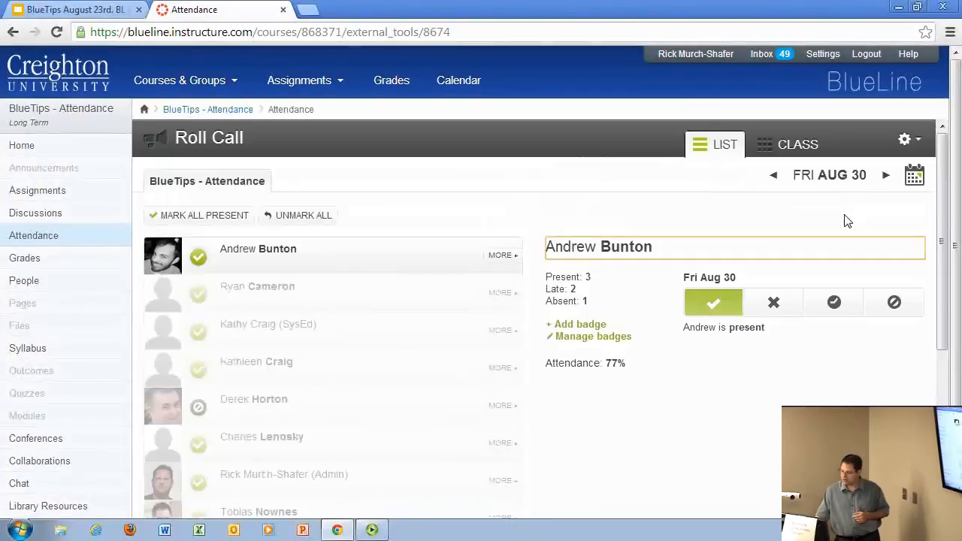
Step: Set a lateness to count as 90% of a presence in the Roll Call settings
click(918, 142)
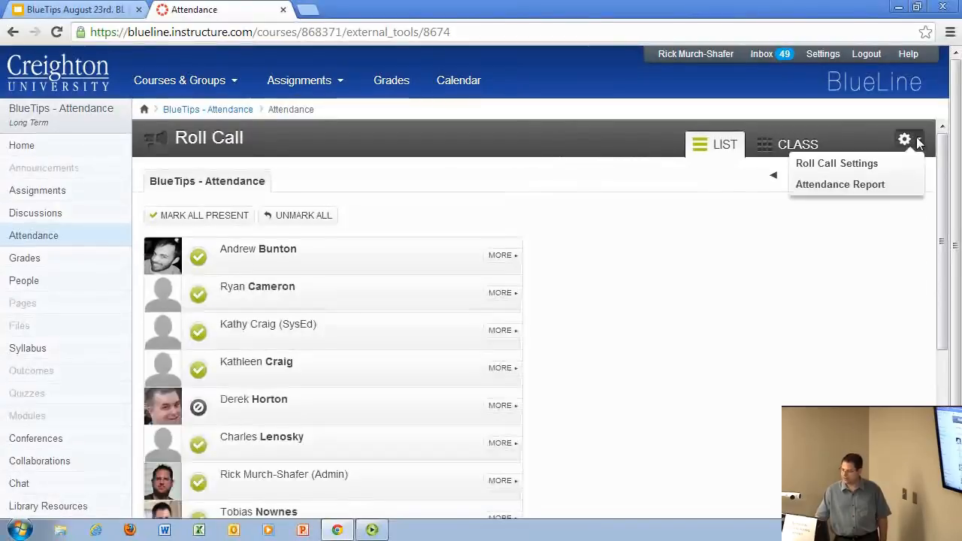
click(859, 163)
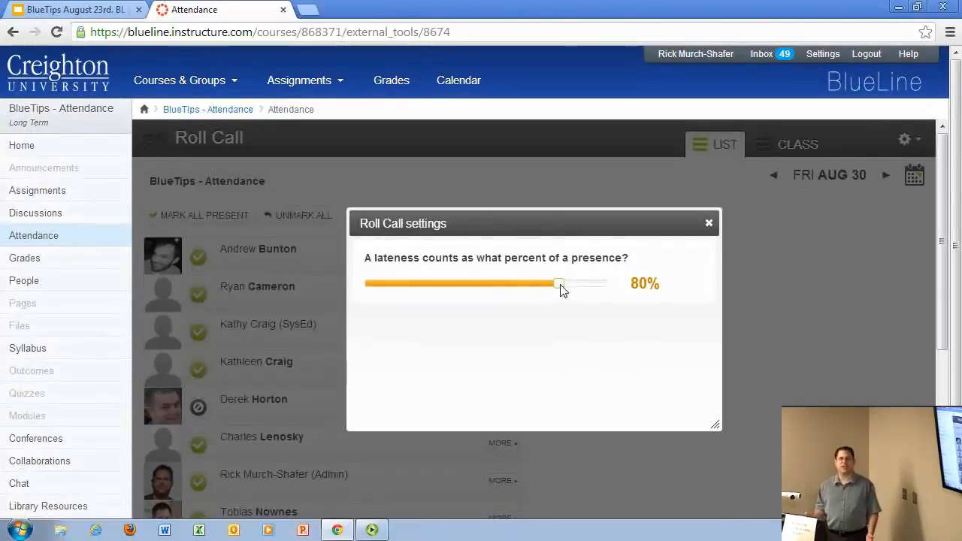
drag(562, 289, 584, 291)
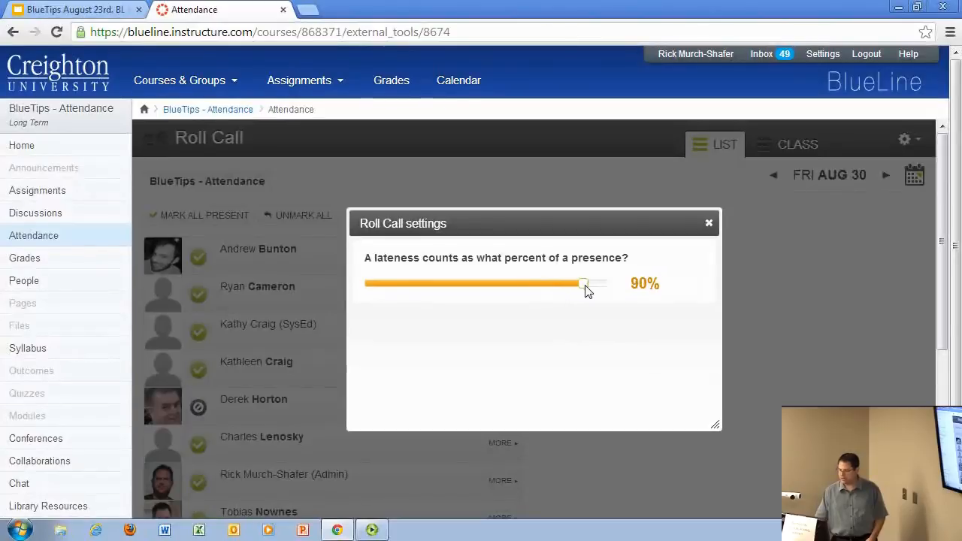
click(708, 223)
Step: Check the first listed student's attendance details and review the lateness percentage in the Roll Call settings again
click(502, 256)
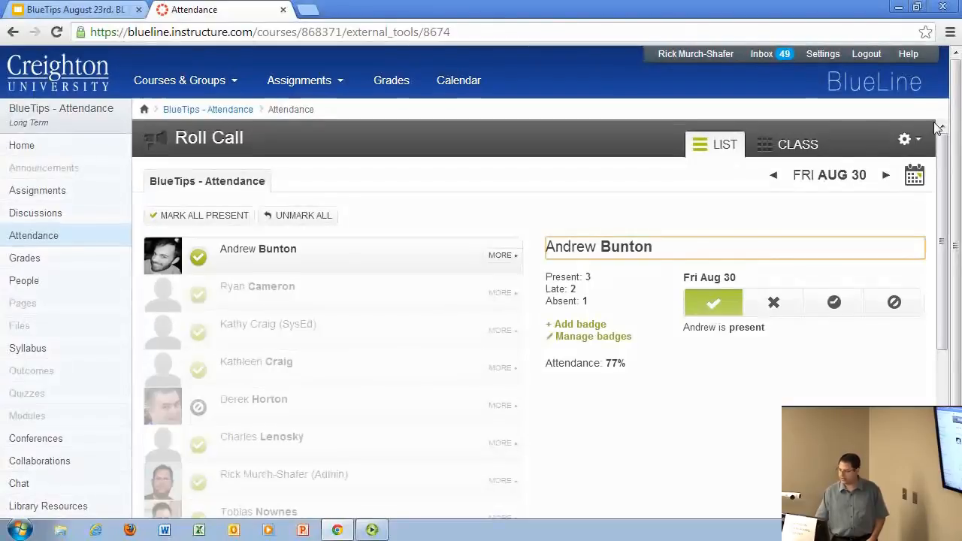
click(922, 143)
click(922, 143)
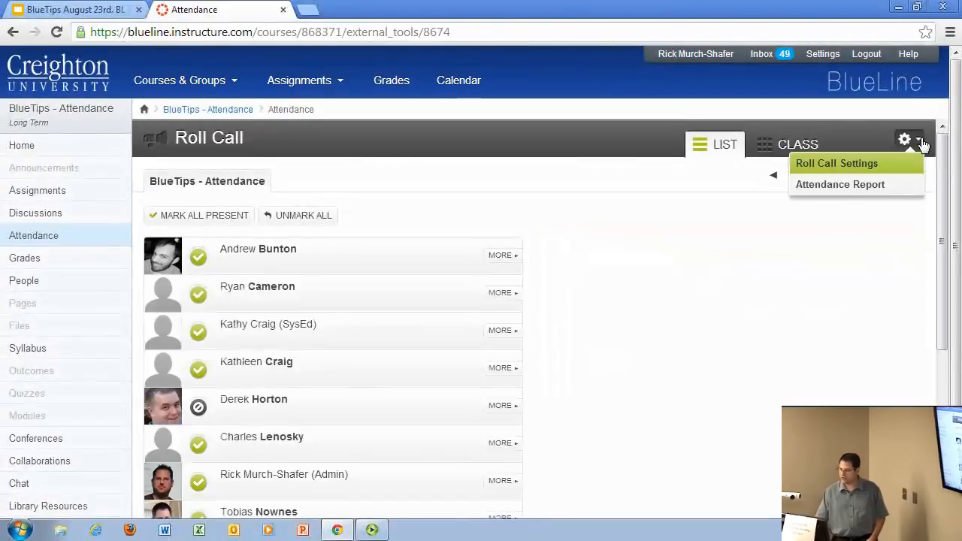
click(867, 169)
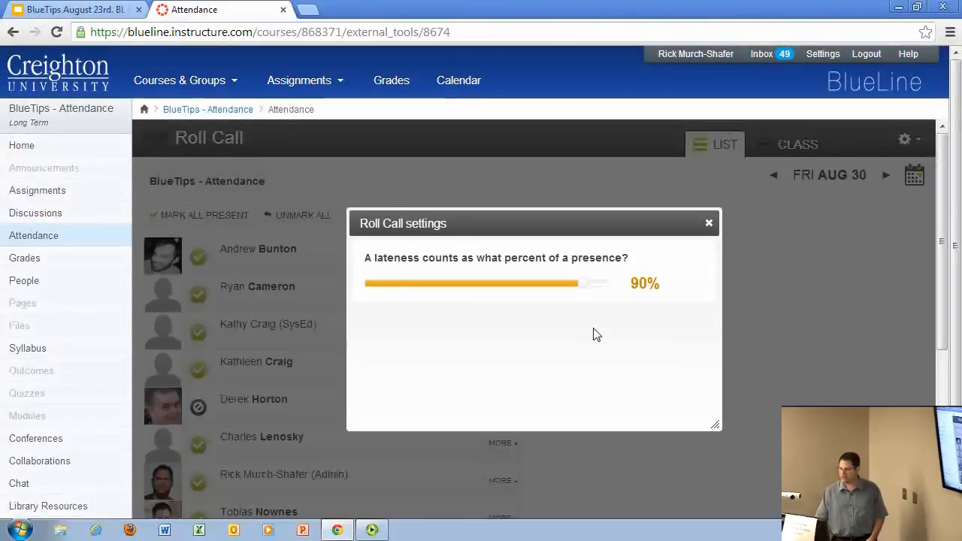
click(709, 223)
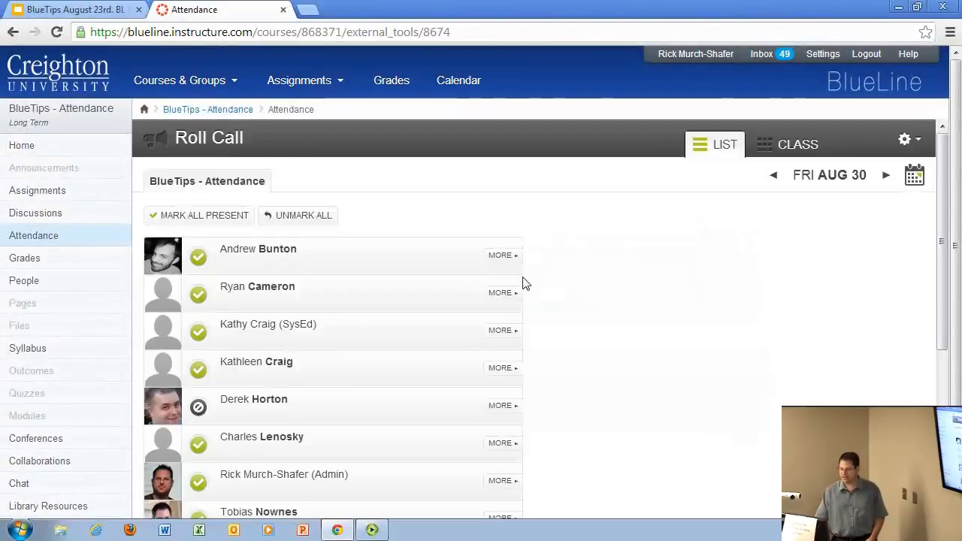
Step: From the first student's details, add a custom attendance badge named "Good participation" with a thumbs-up icon in red
click(506, 256)
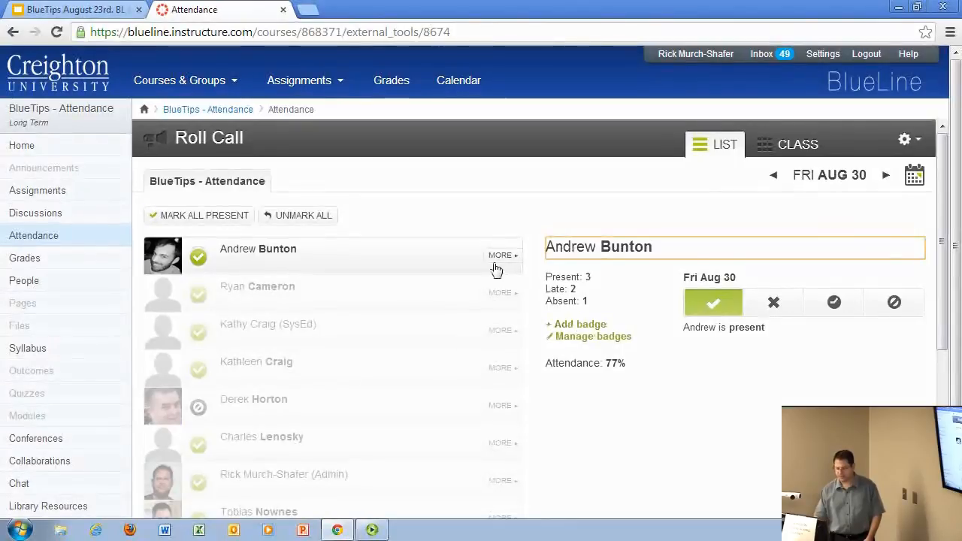
click(579, 326)
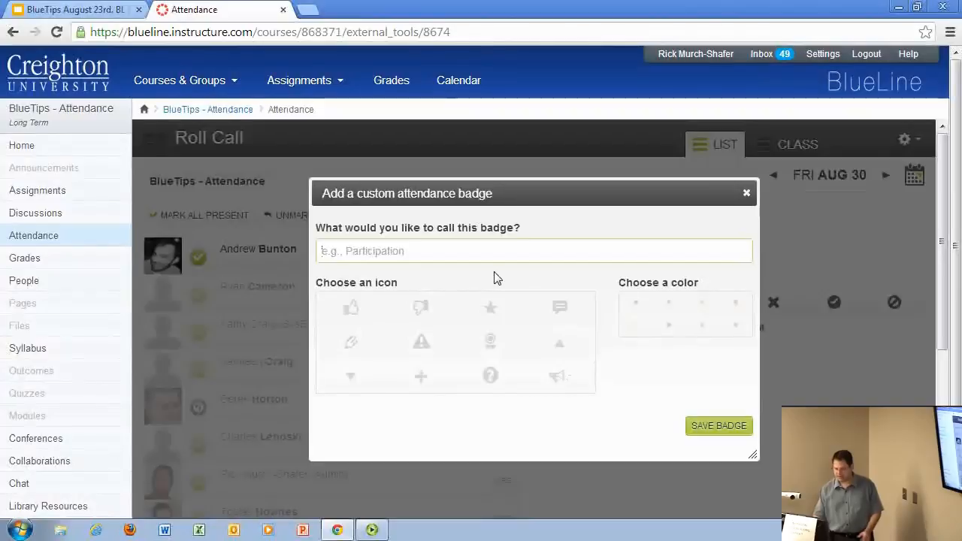
text(Good participation)
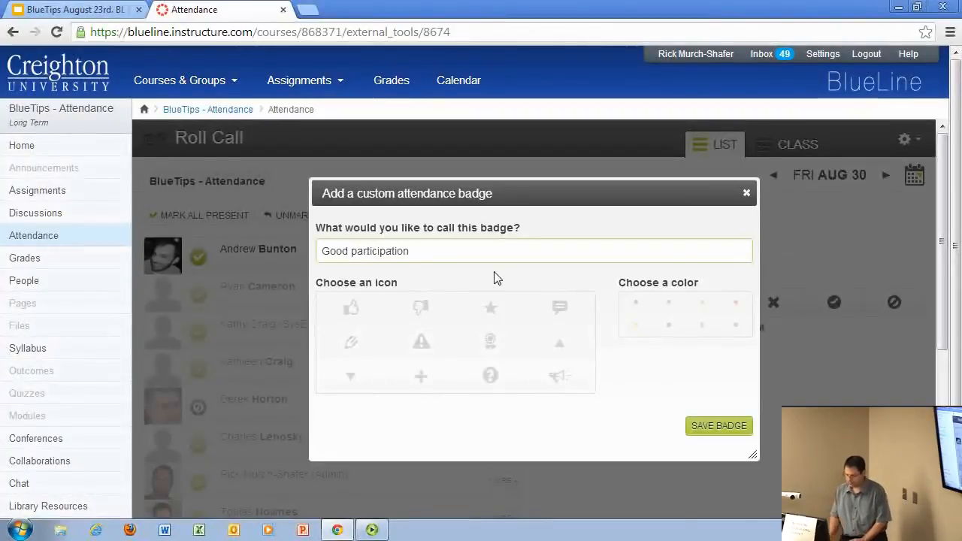
click(359, 317)
click(646, 304)
click(735, 305)
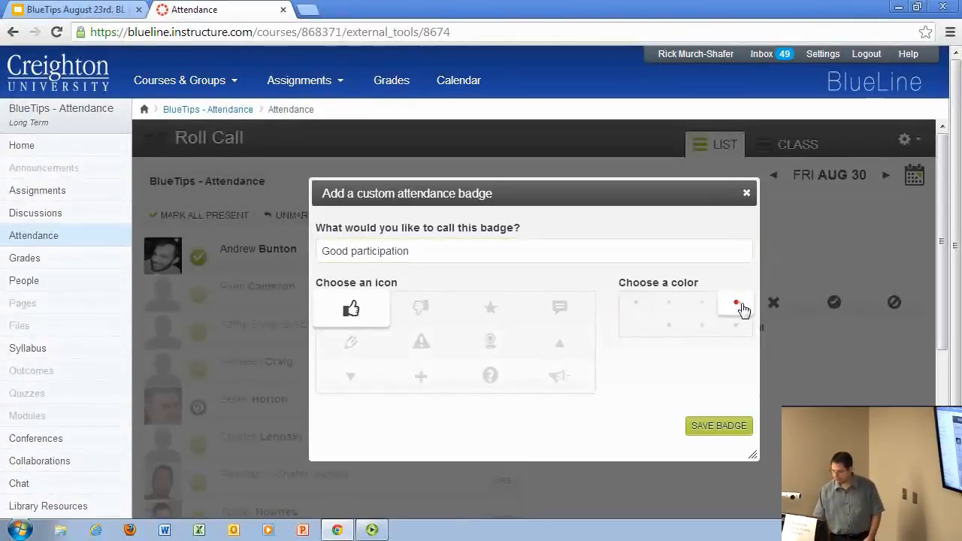
click(732, 433)
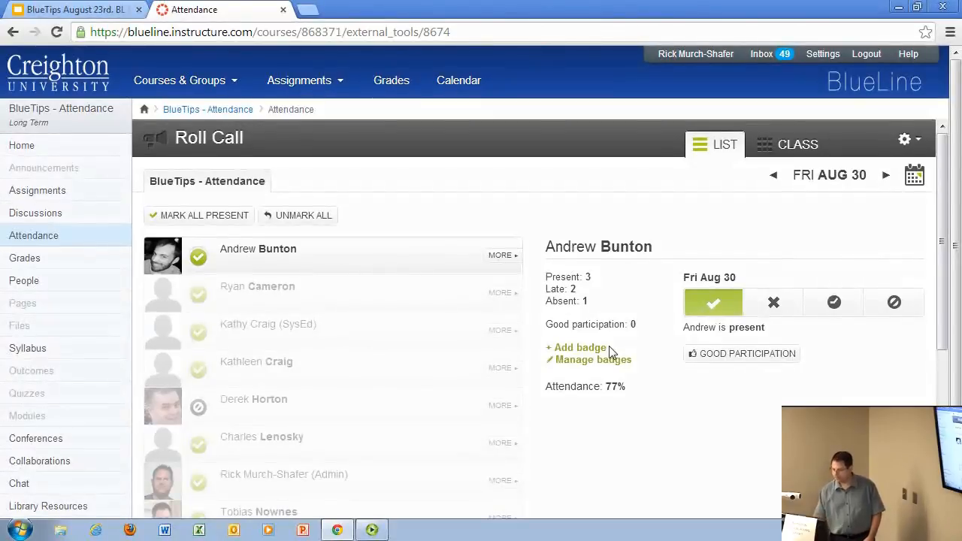
Step: Add a second custom attendance badge named "Poor Participation" with a thumbs-down icon in red
click(584, 350)
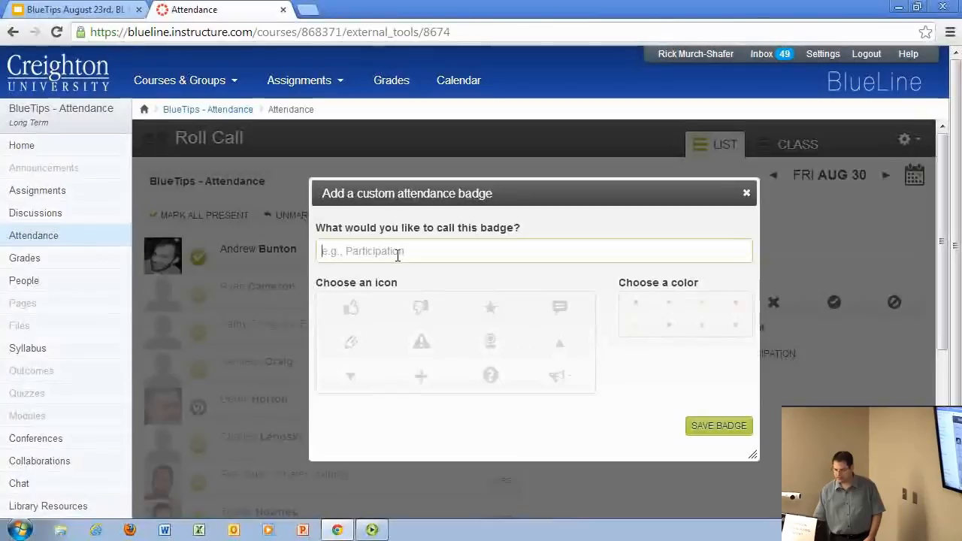
text(Poor)
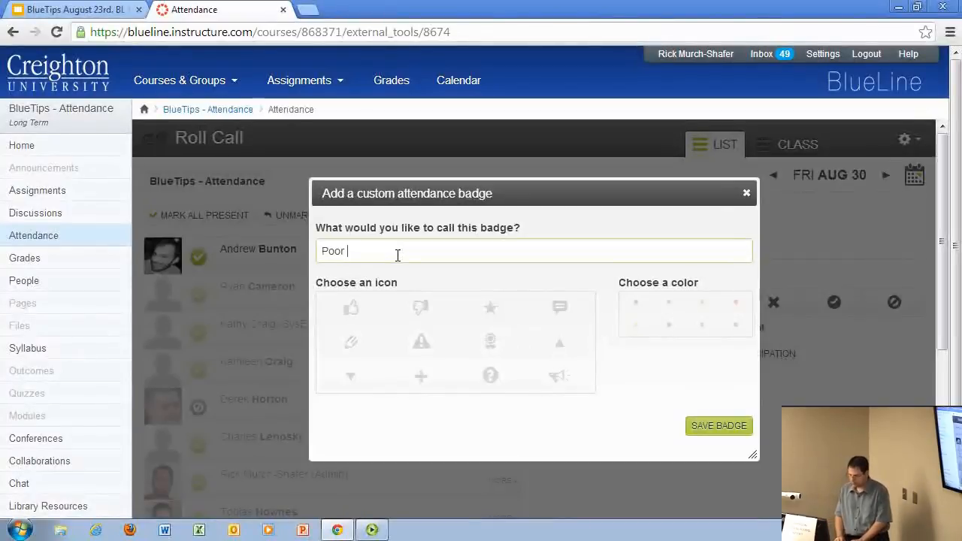
text( Participation)
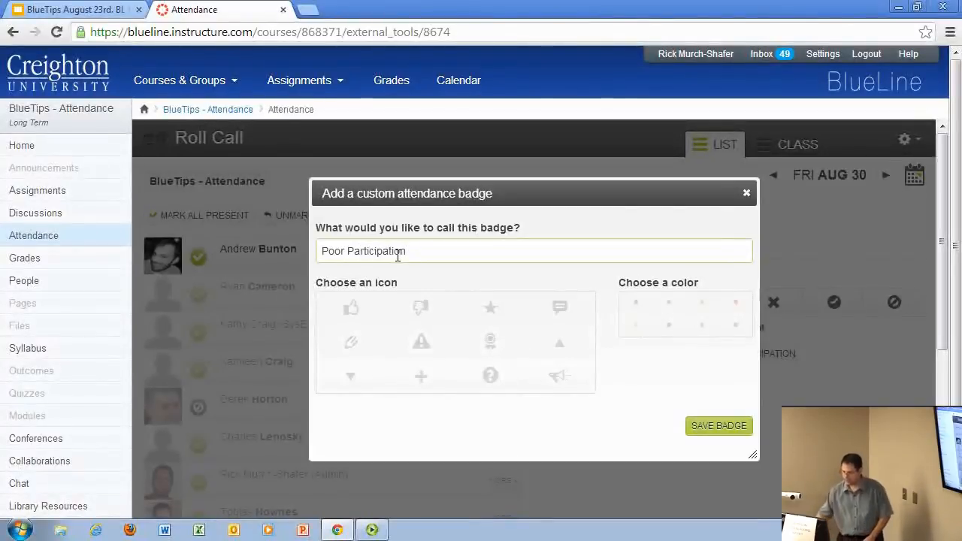
click(423, 308)
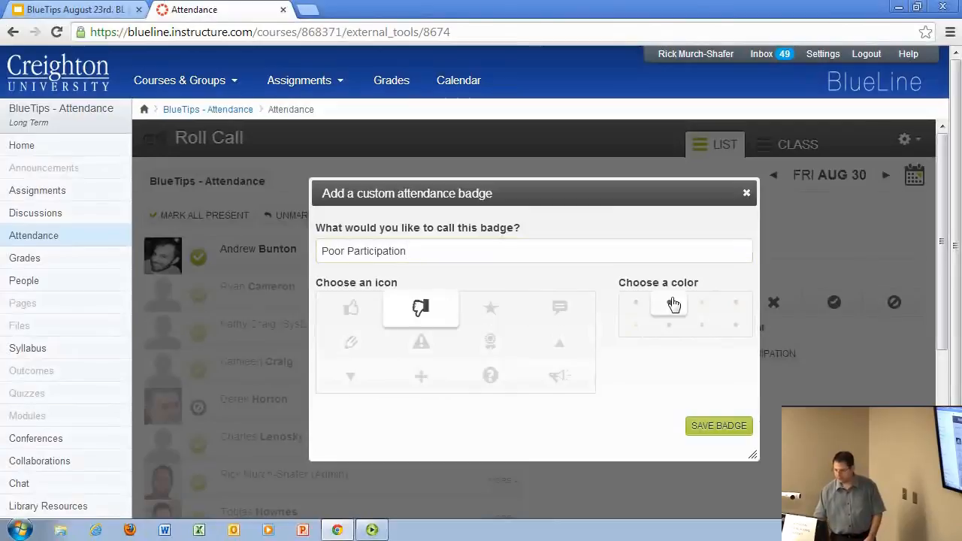
click(741, 307)
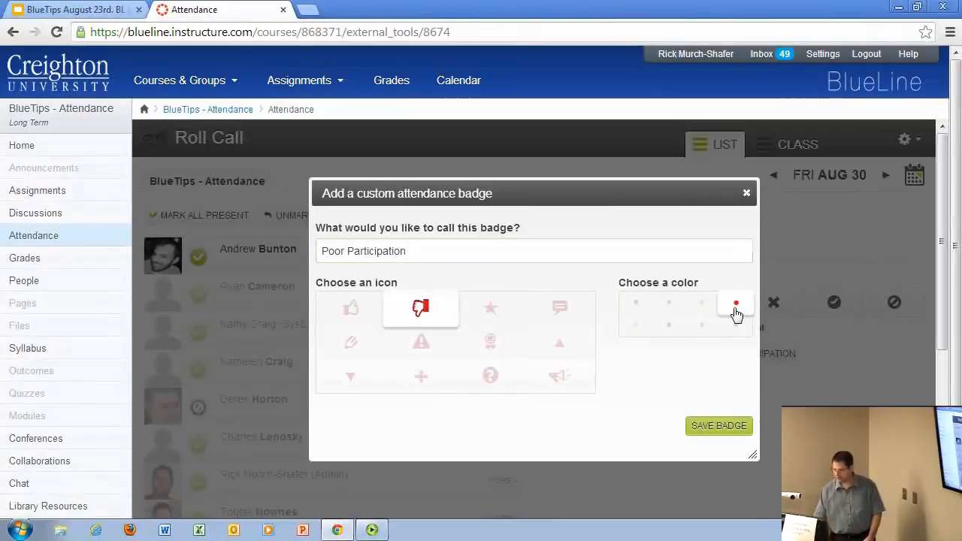
click(726, 427)
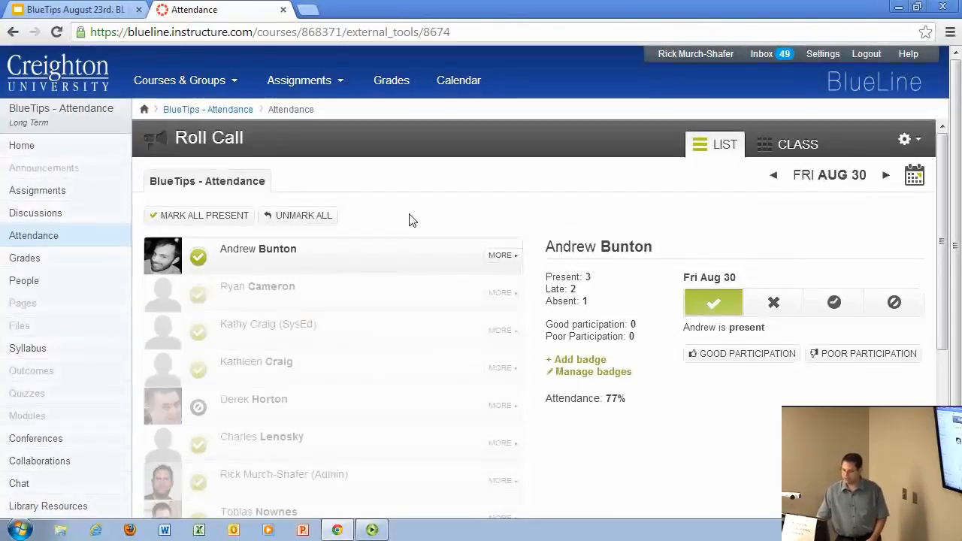
Step: Give the fourth listed student the Good participation badge for August 30
click(501, 369)
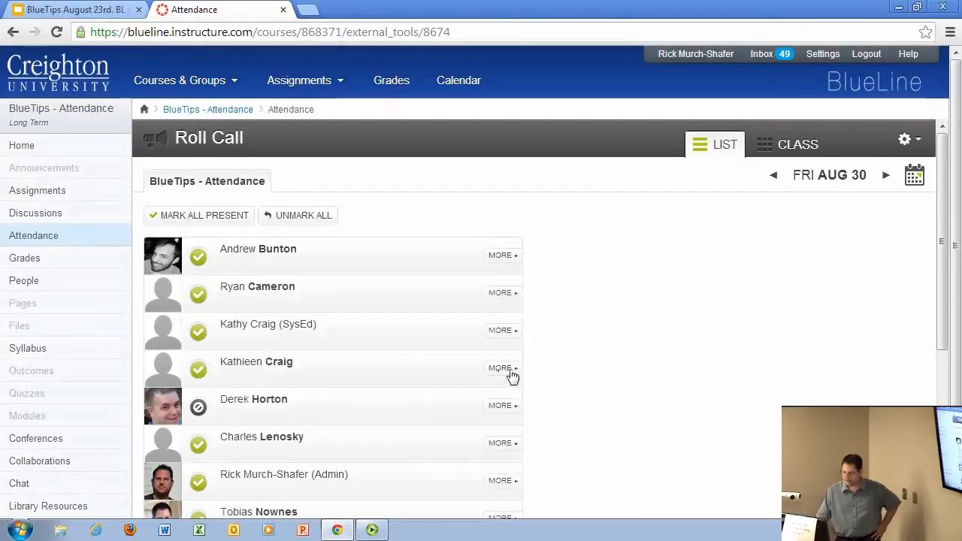
click(511, 370)
scroll(579, 347, down, 2)
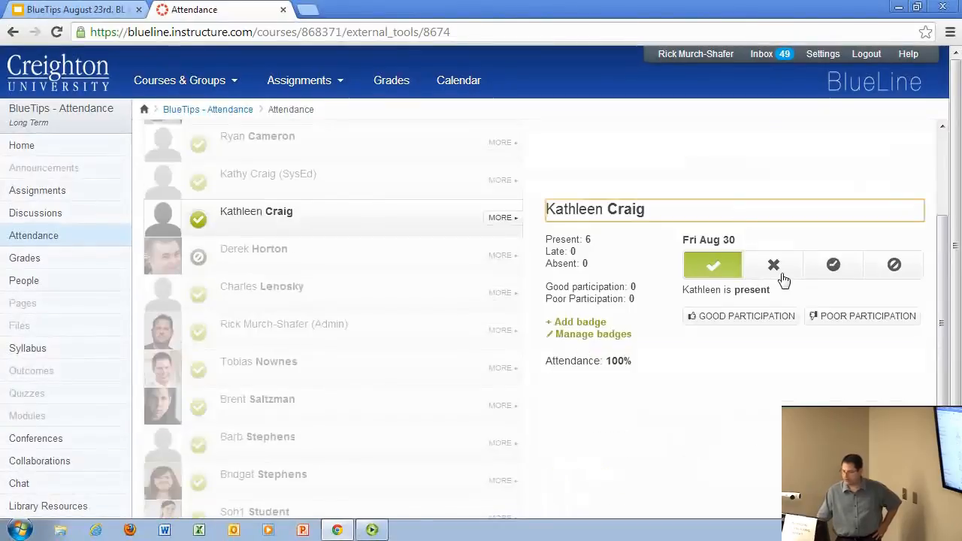
click(747, 321)
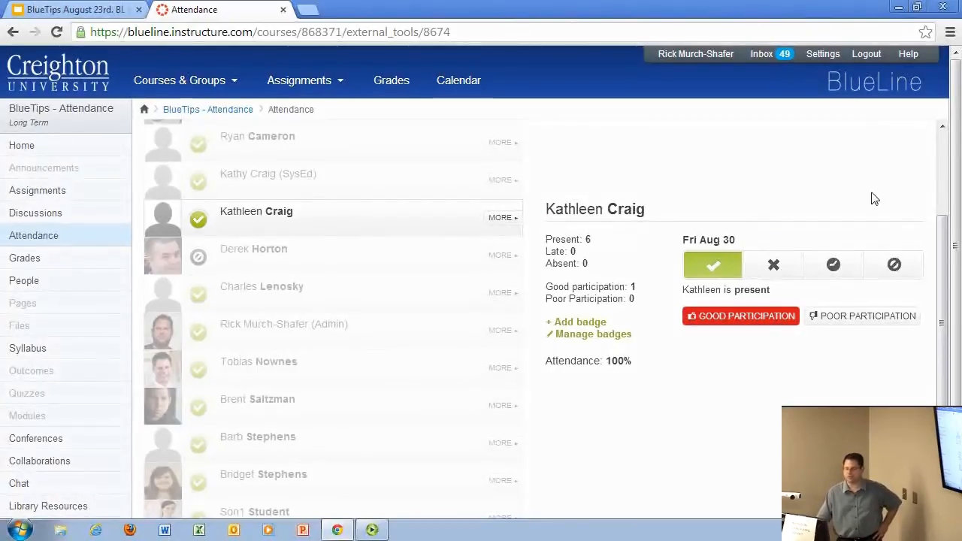
Step: Move the roll call to August 31, give the fourth listed student the Good participation badge, and close the student's details
scroll(872, 199, up, 3)
click(891, 179)
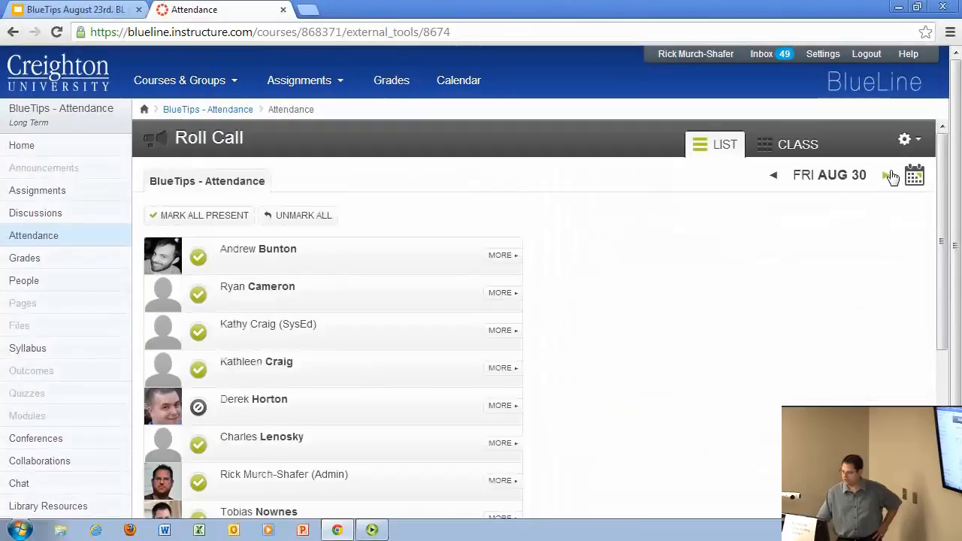
click(886, 177)
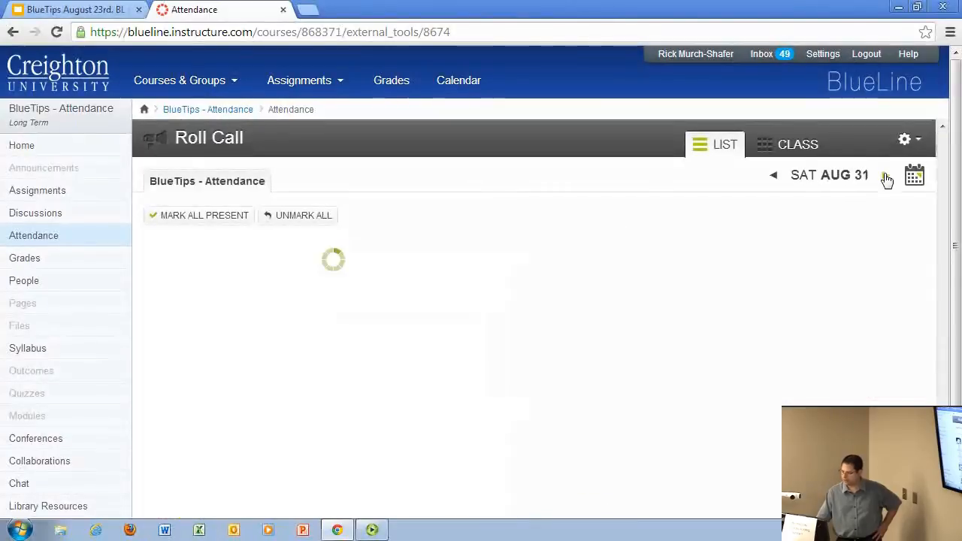
scroll(693, 278, down, 1)
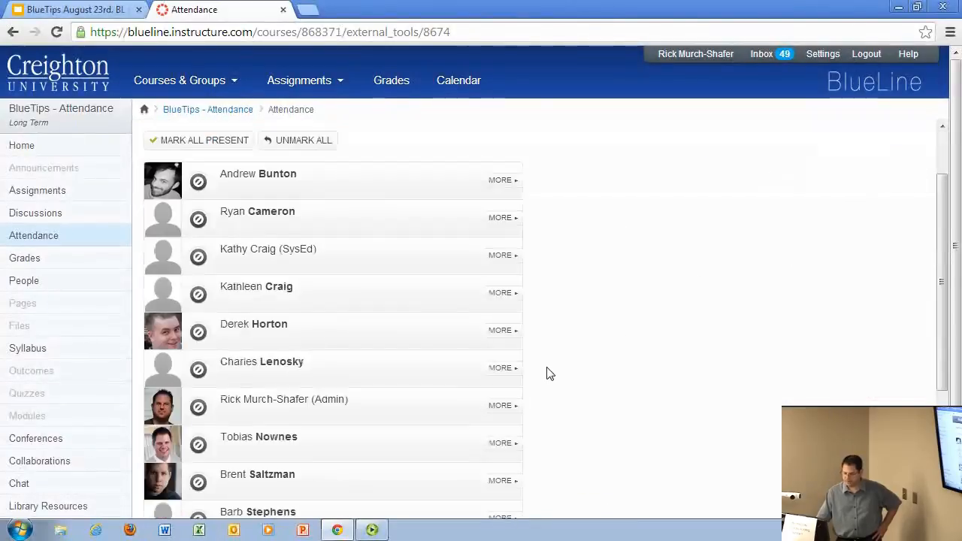
click(507, 294)
click(748, 391)
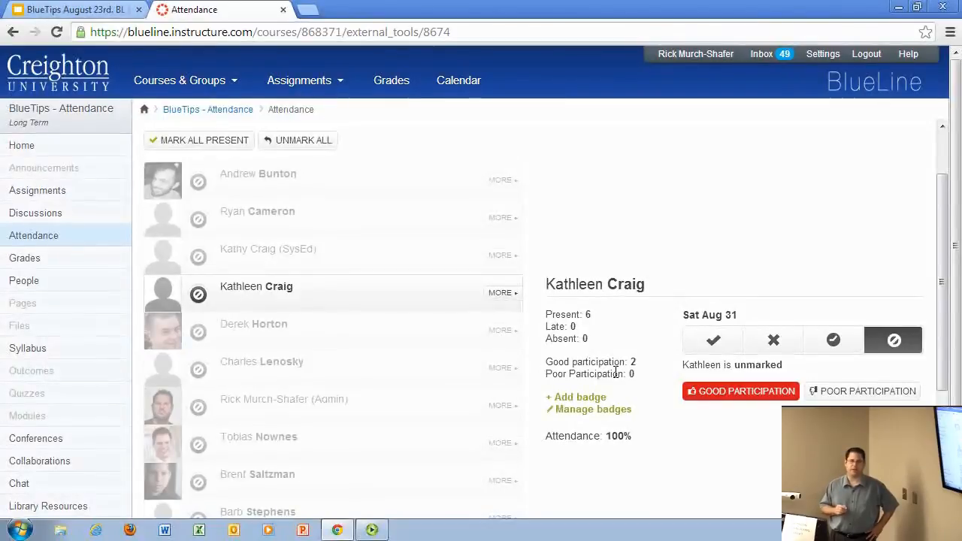
click(746, 204)
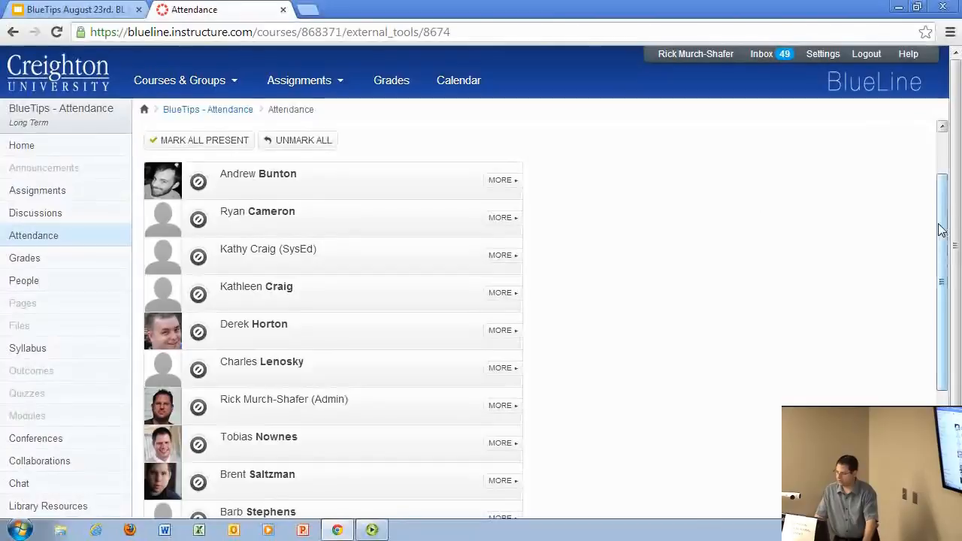
Step: Review the first listed student's attendance percentage and badge totals on August 31, then close the details
scroll(936, 225, up, 1)
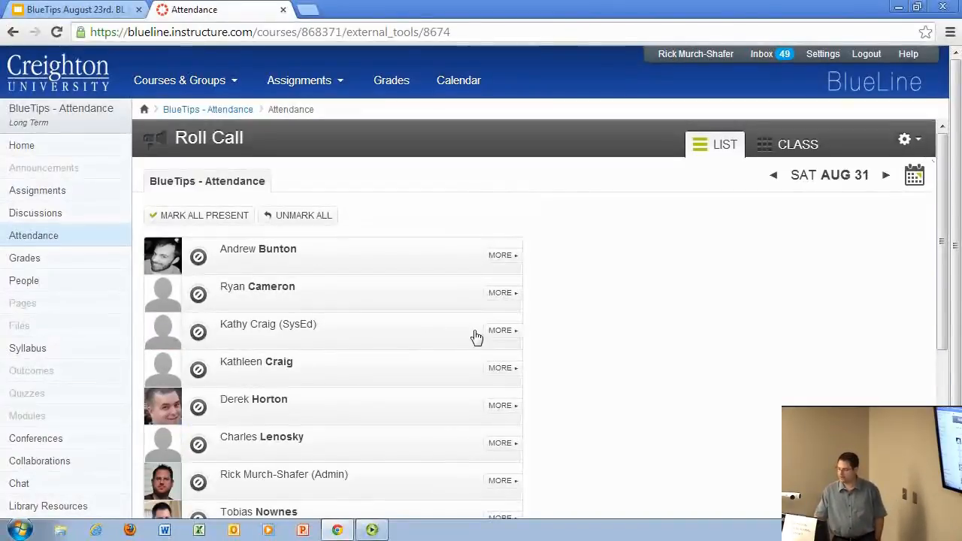
click(502, 255)
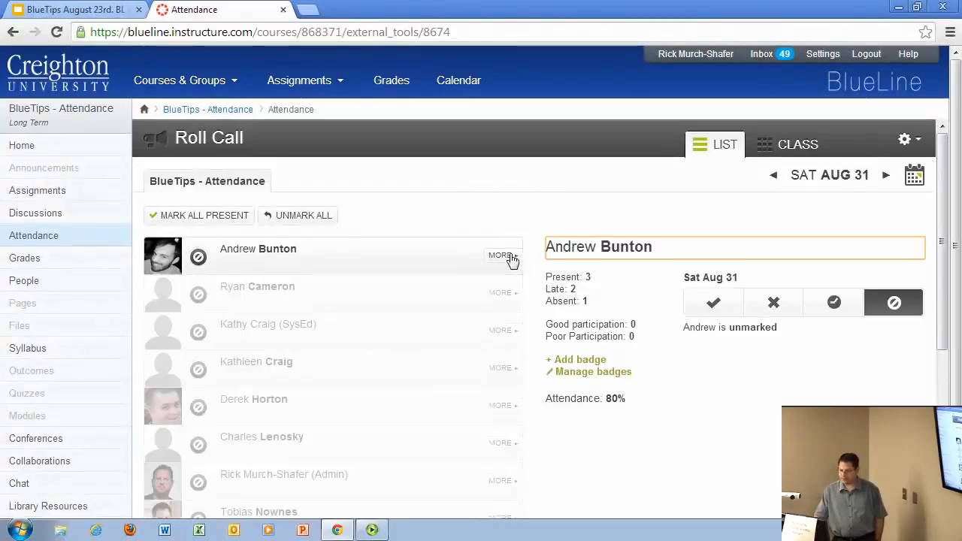
click(523, 205)
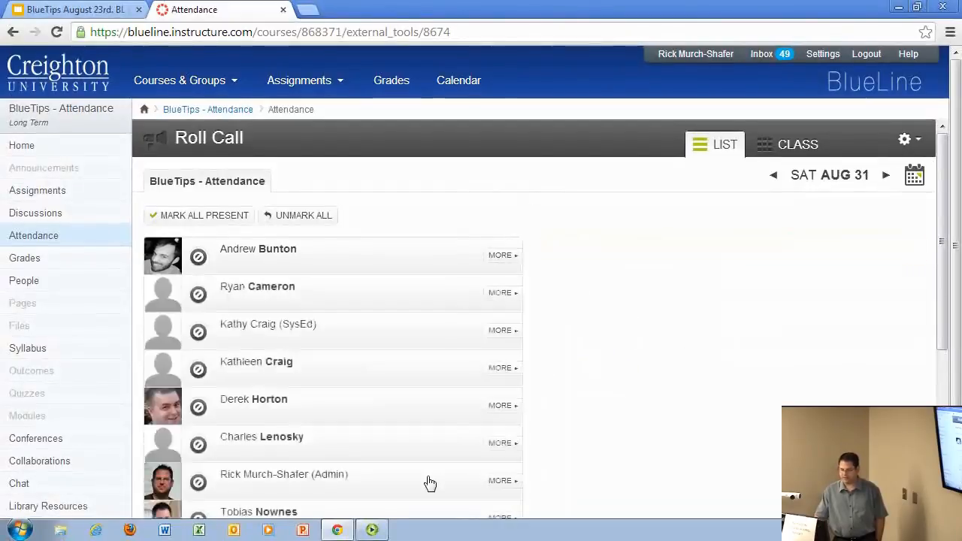
Step: Run an attendance report for the course covering 08/15/2013 to 08/31/2013, sent to the prefilled e-mail address
click(909, 140)
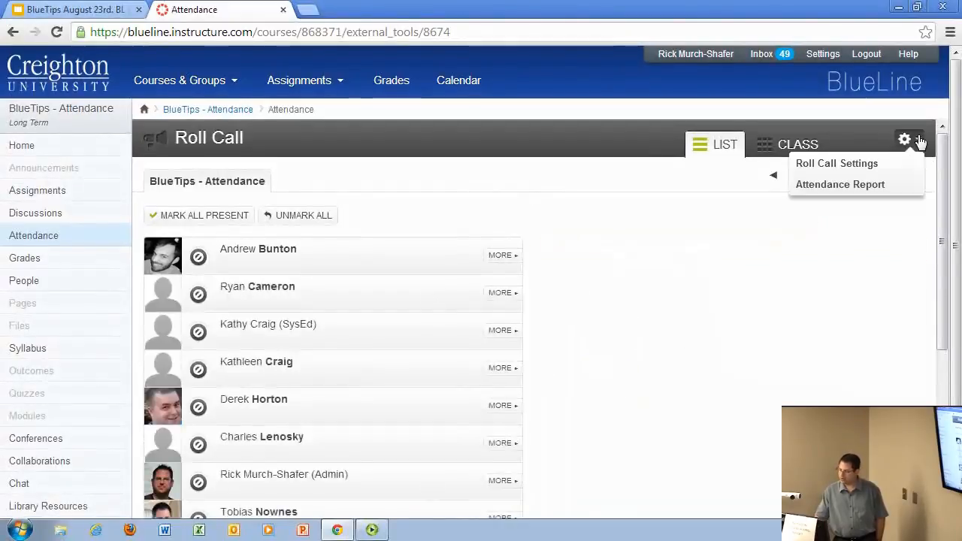
click(849, 193)
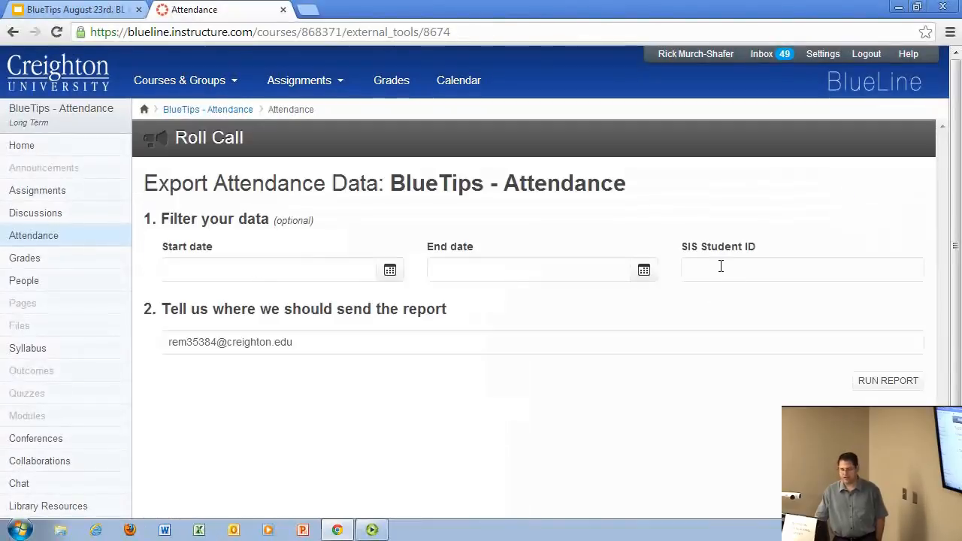
click(390, 272)
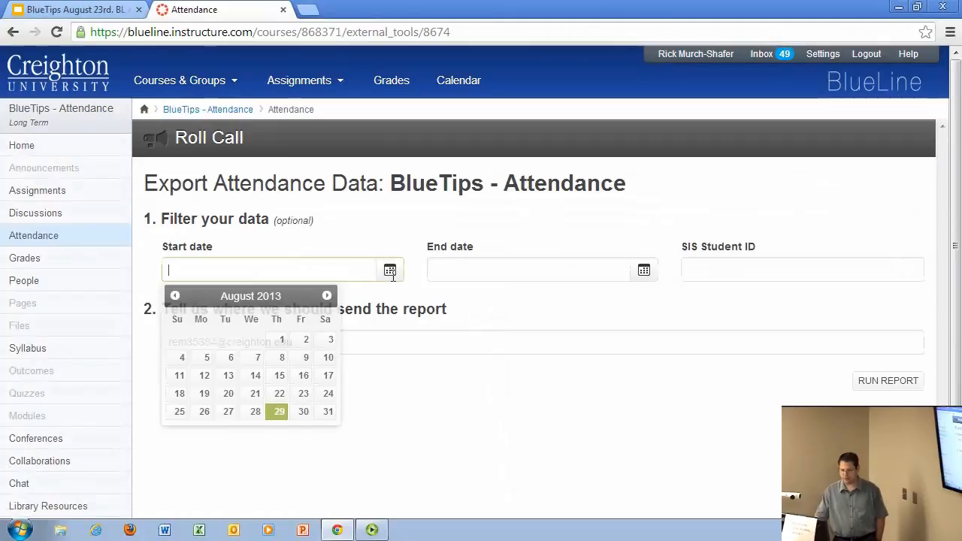
click(280, 378)
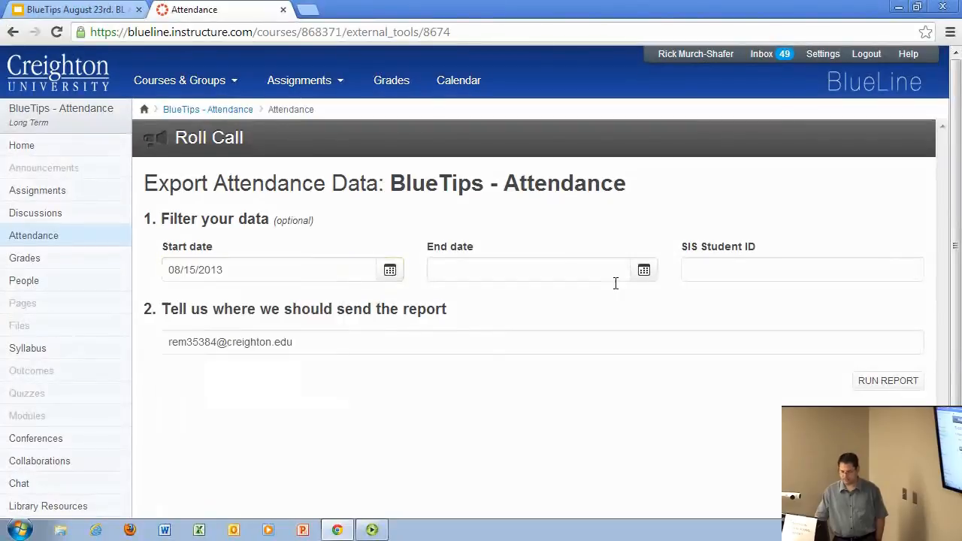
click(649, 280)
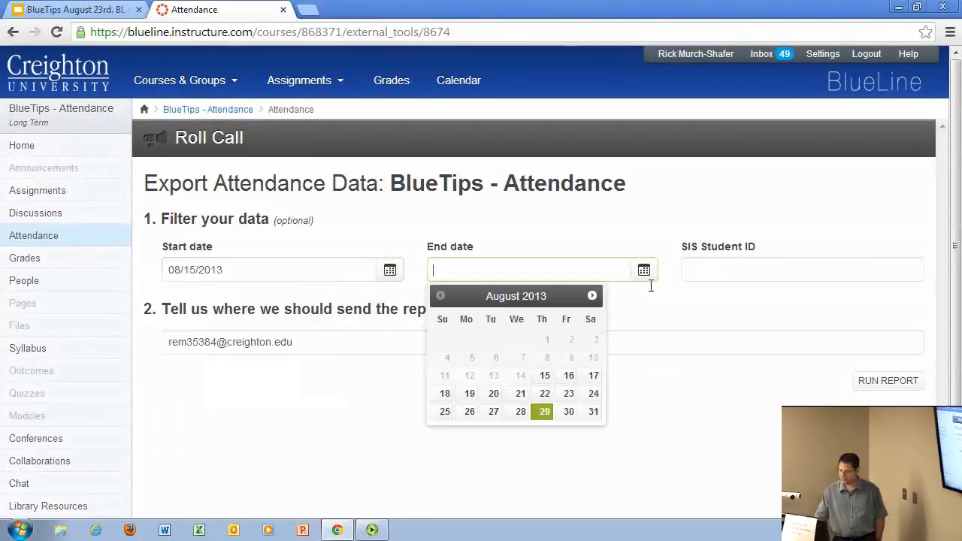
click(595, 414)
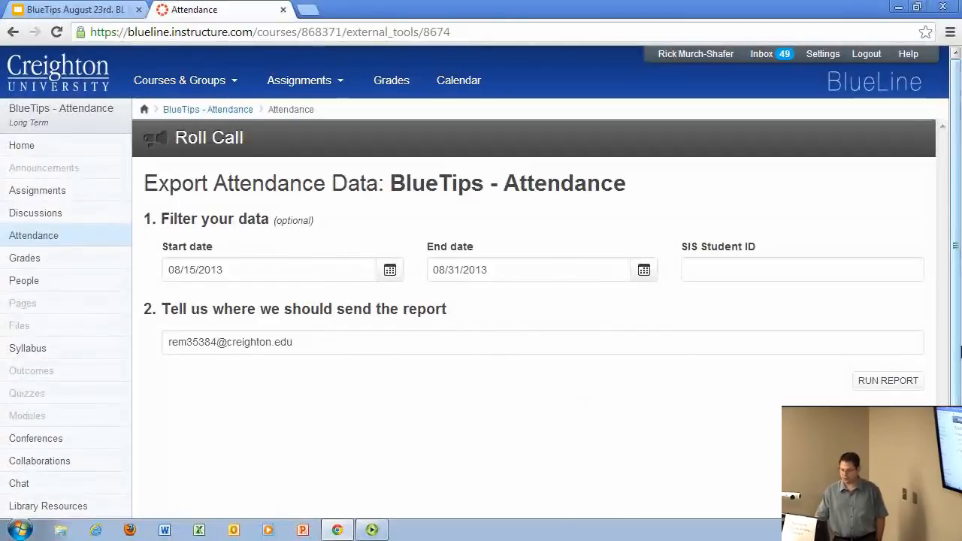
click(896, 383)
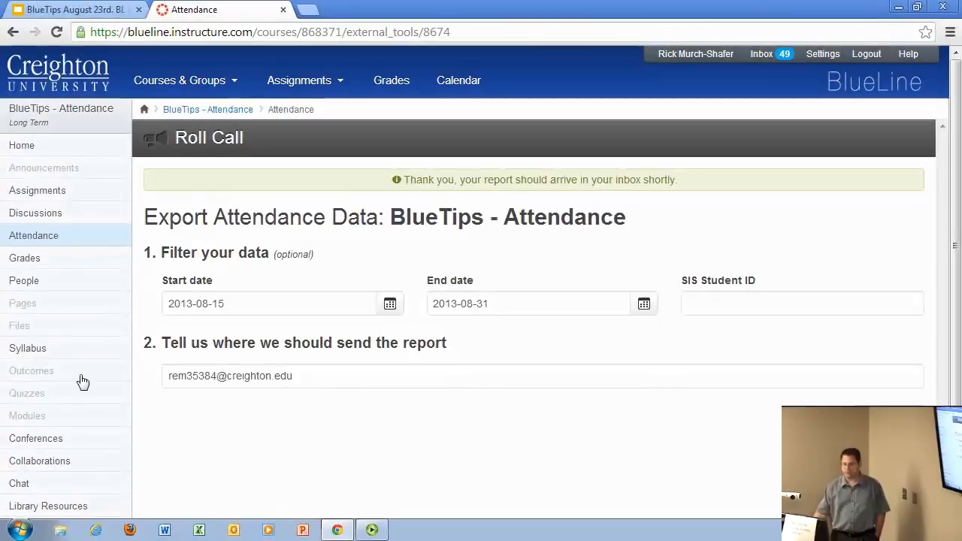
drag(222, 384, 172, 378)
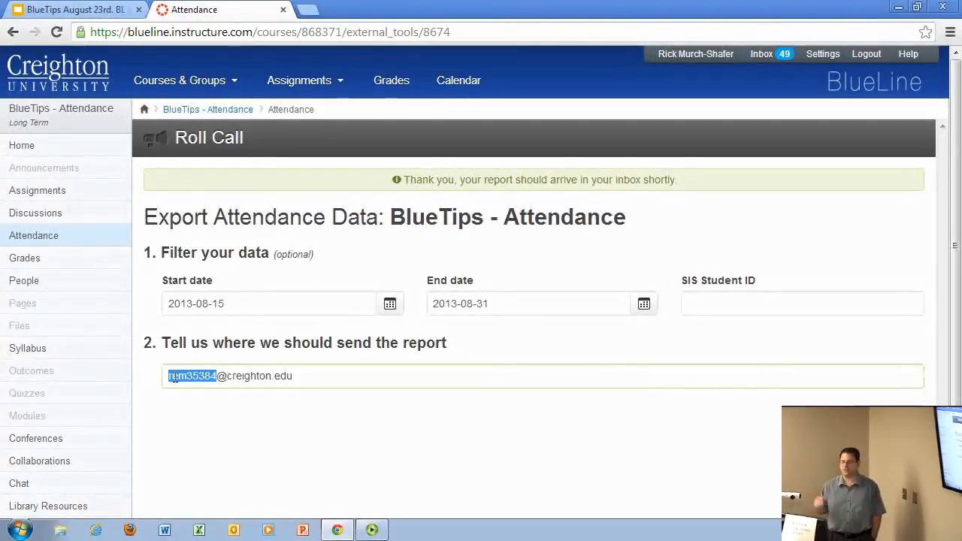